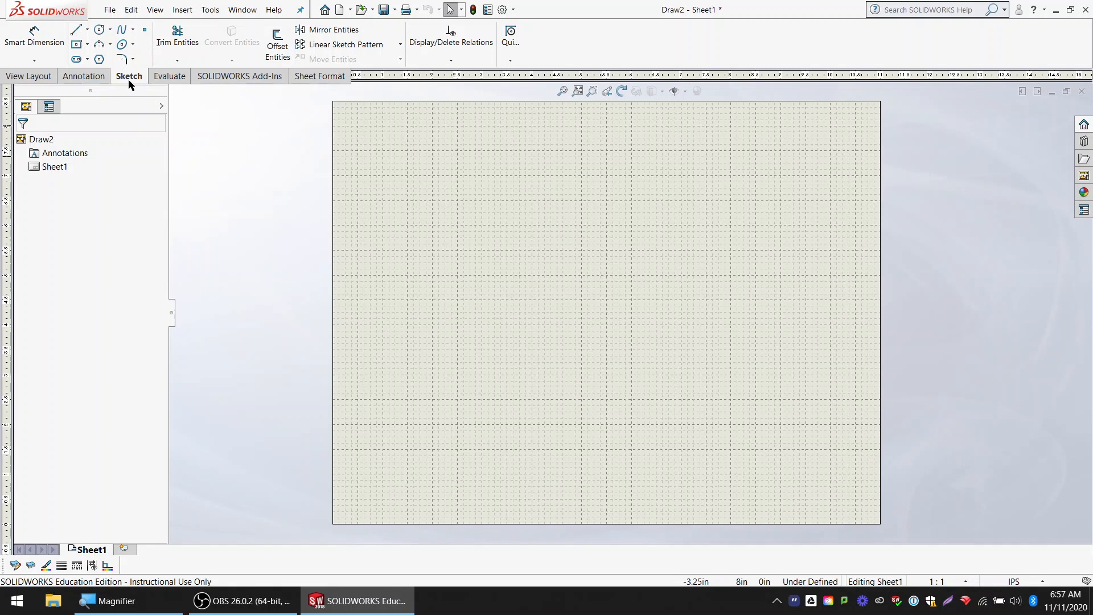
key(super)
key(super)
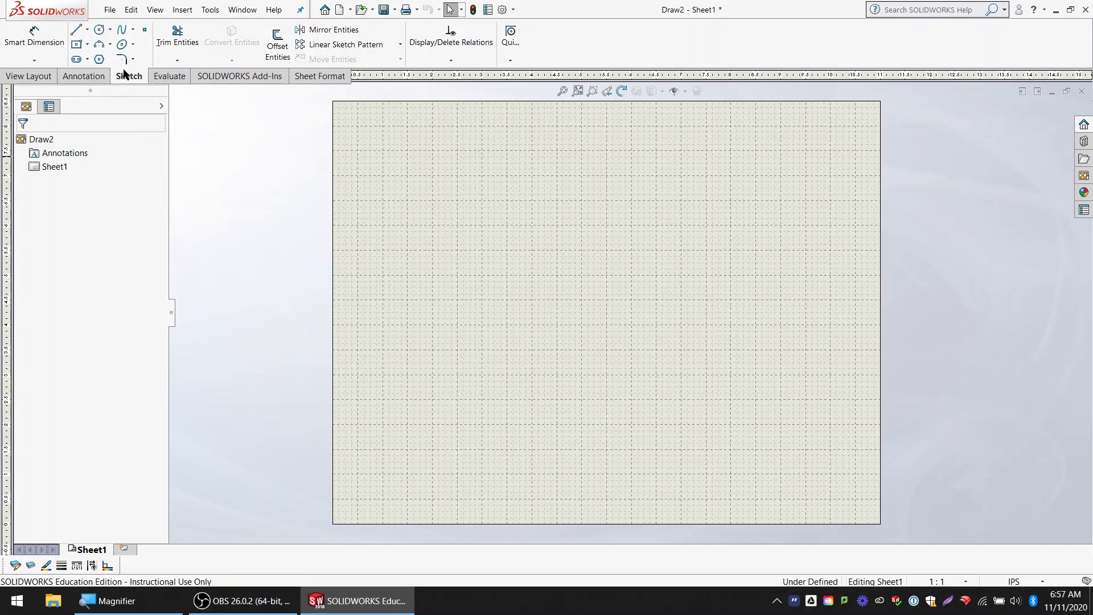
click(87, 30)
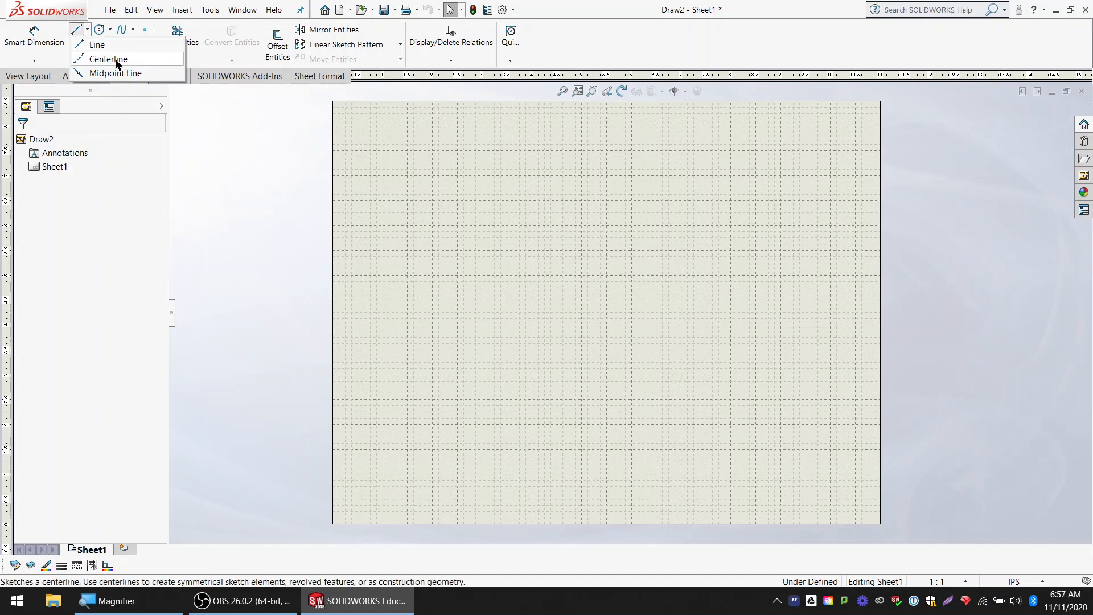
click(109, 30)
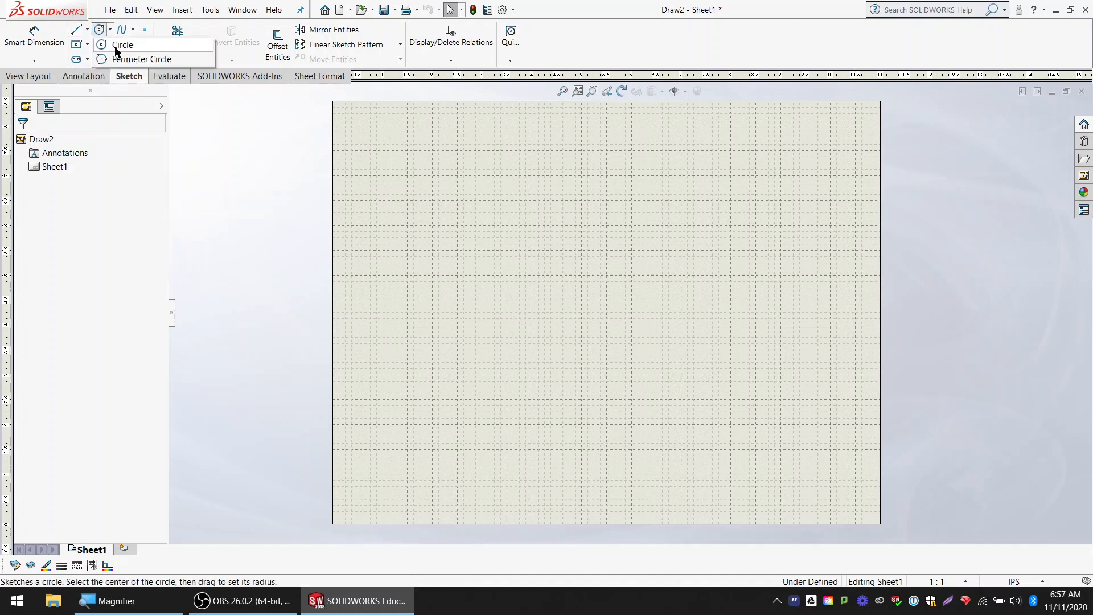
Step: Sketch two separate corner rectangles, one starting at (0.5, 8) and a smaller one starting at (7.125, 6.125), and delete both
click(88, 45)
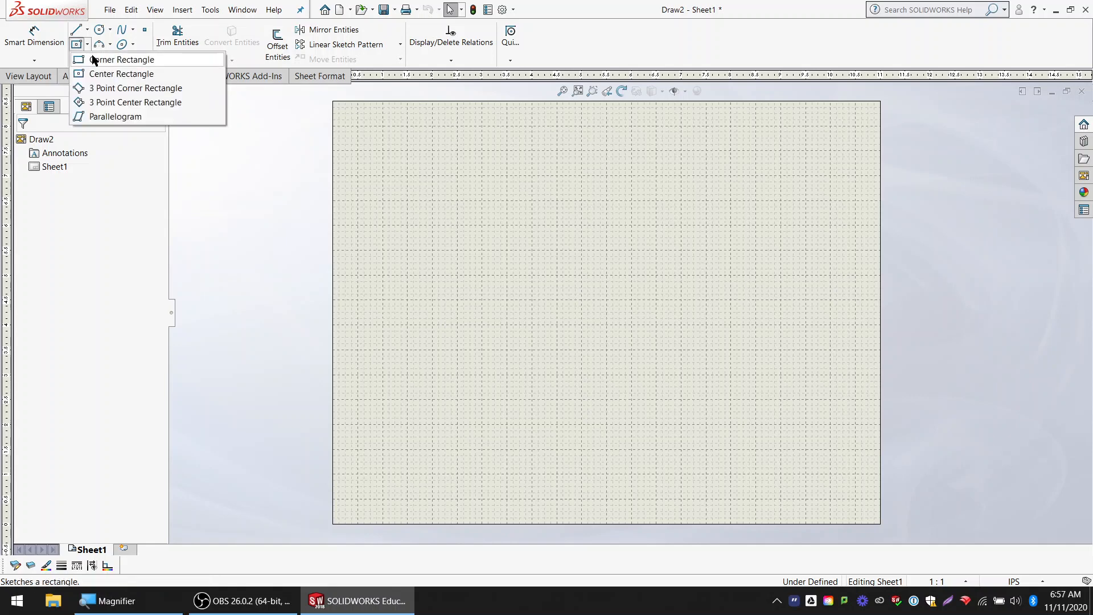
click(95, 60)
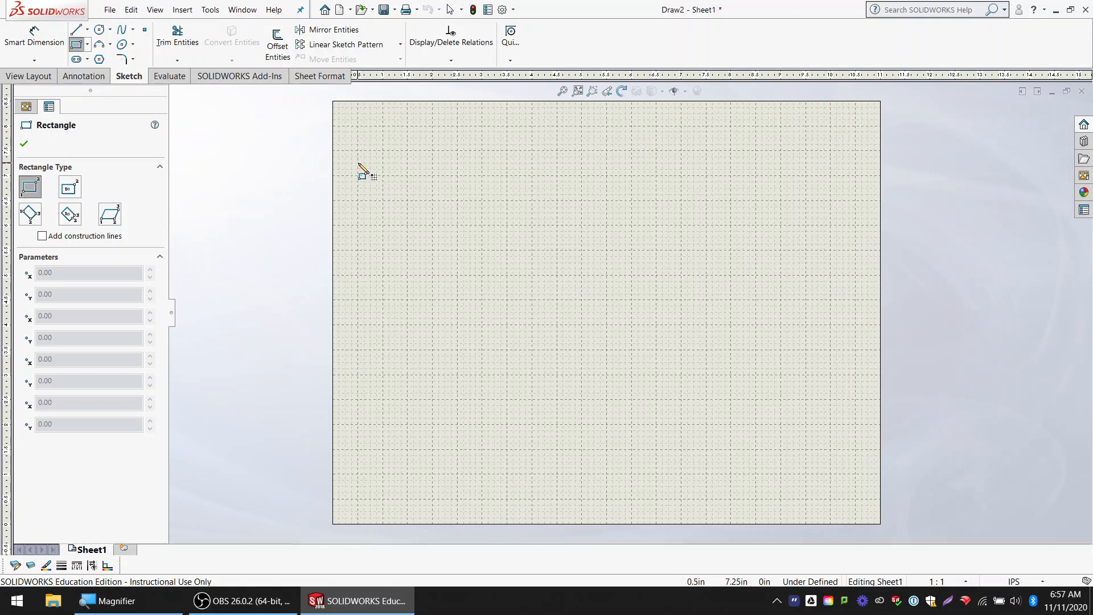
click(359, 128)
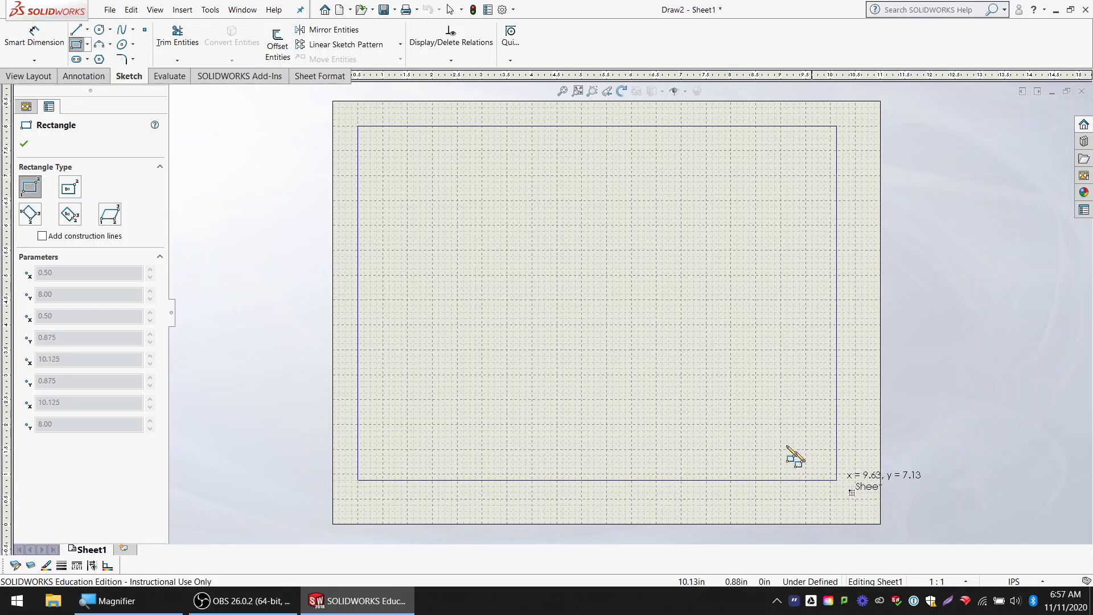
click(625, 325)
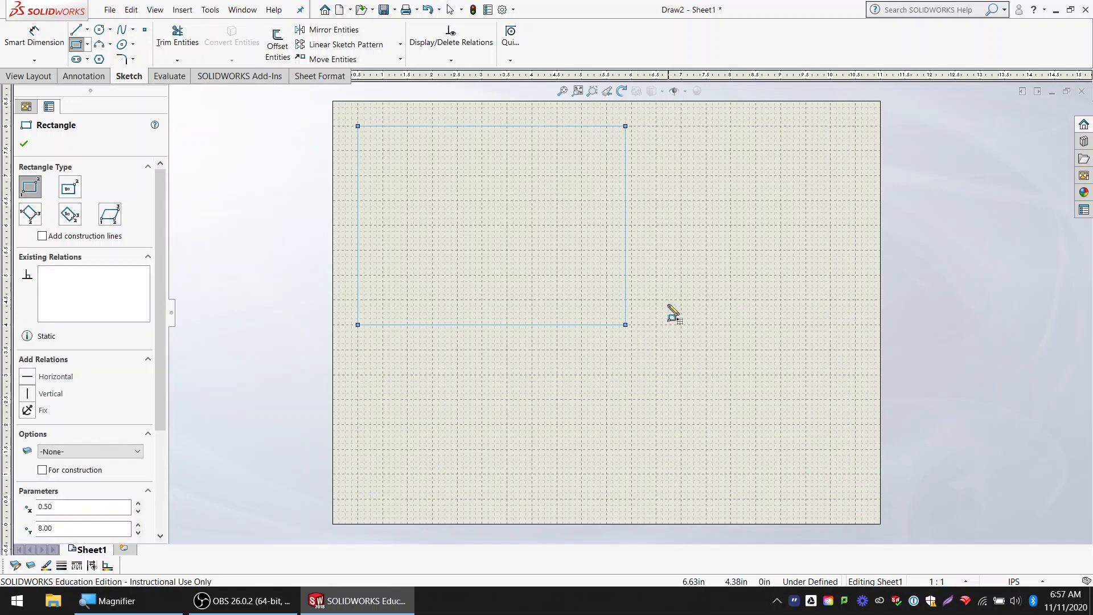
click(687, 219)
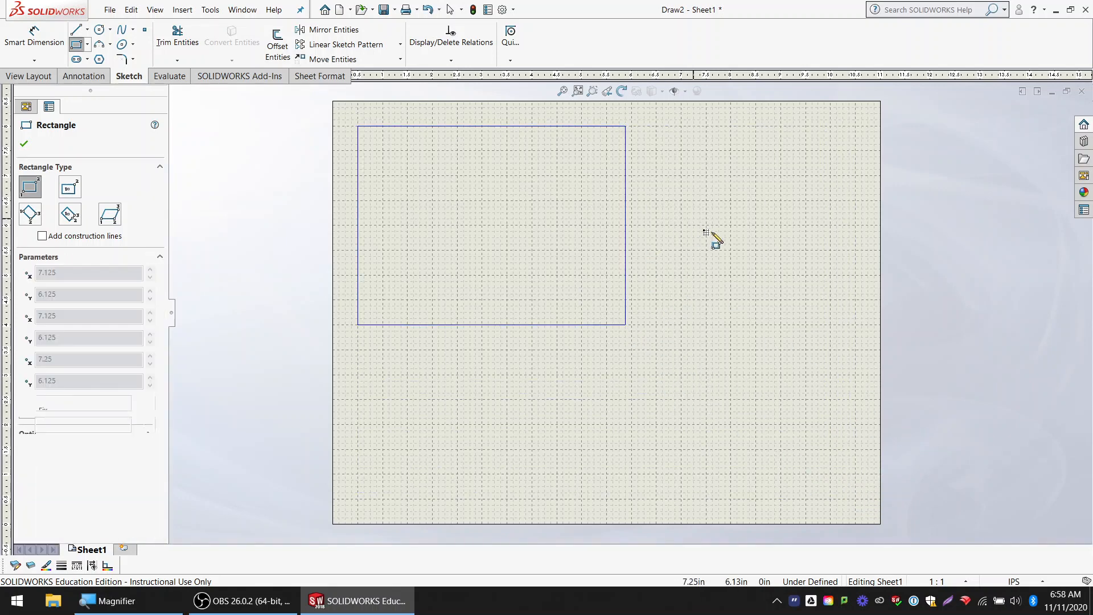
click(830, 356)
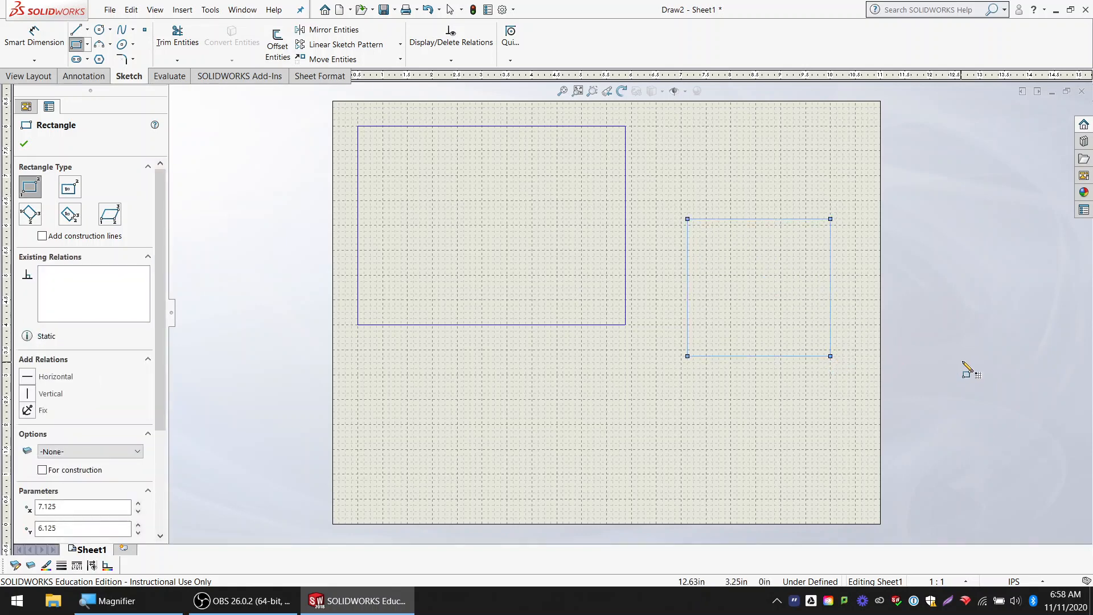
key(Escape)
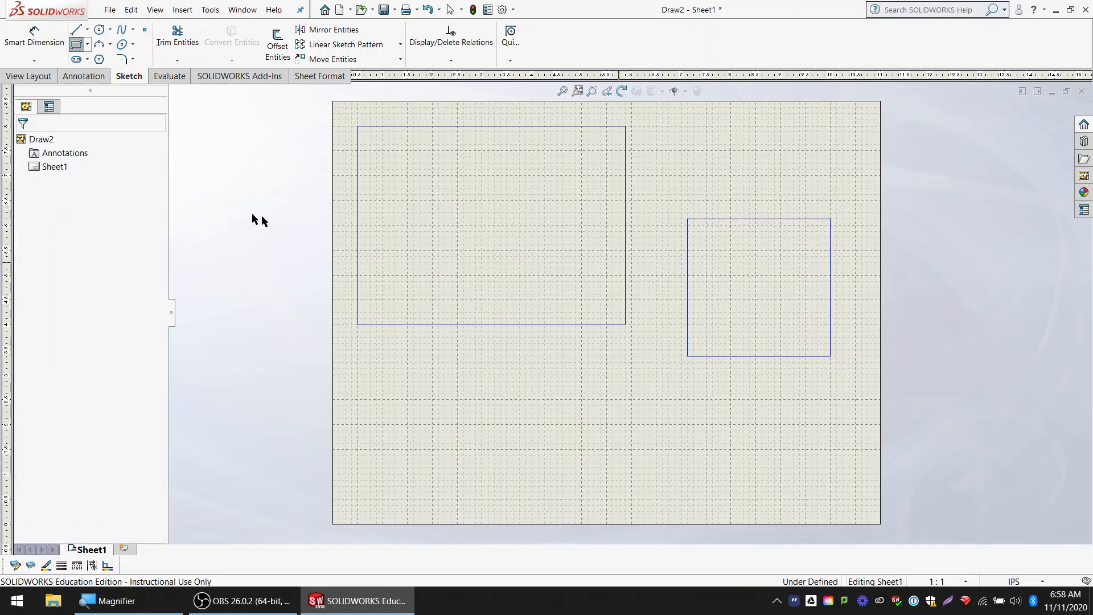
drag(280, 110, 869, 431)
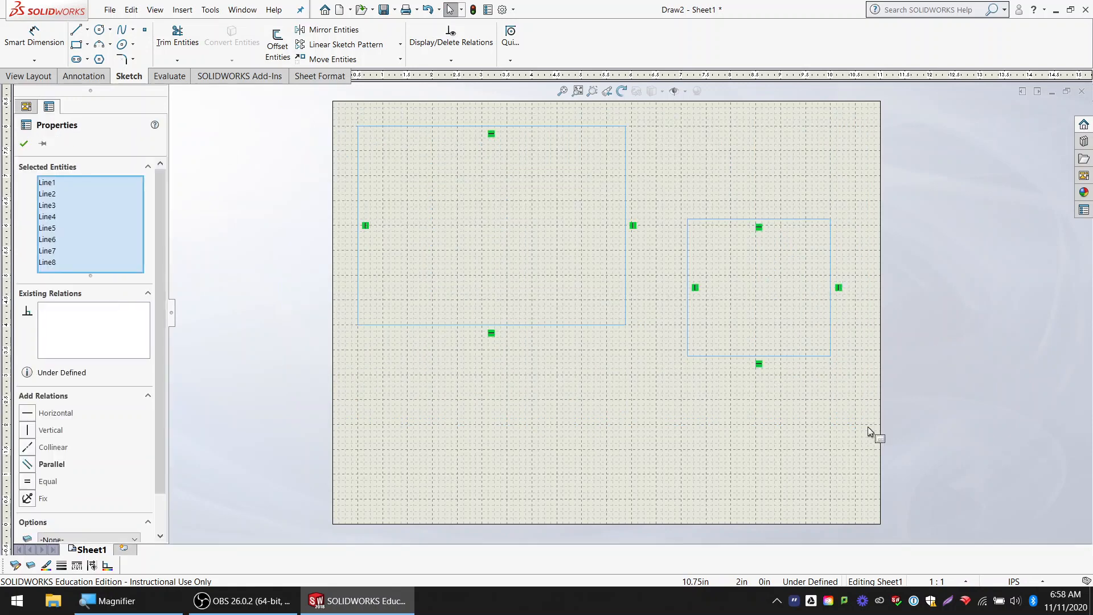
key(Delete)
Step: Sketch a zigzag chain of six connected lines in the upper half of the sheet, starting at about (1.13, 7.38)
click(76, 30)
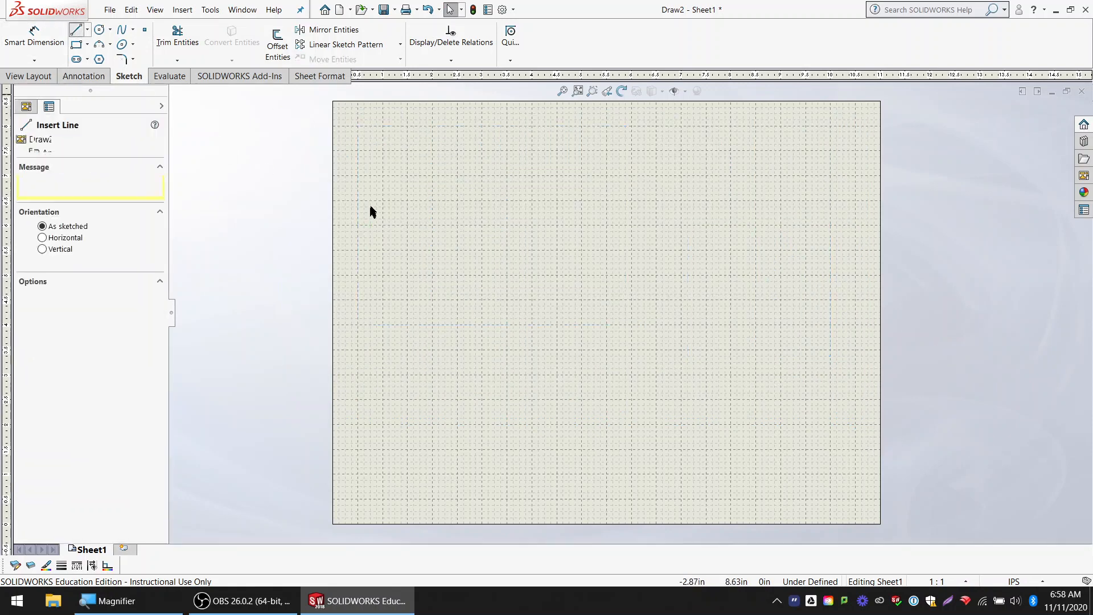
click(389, 158)
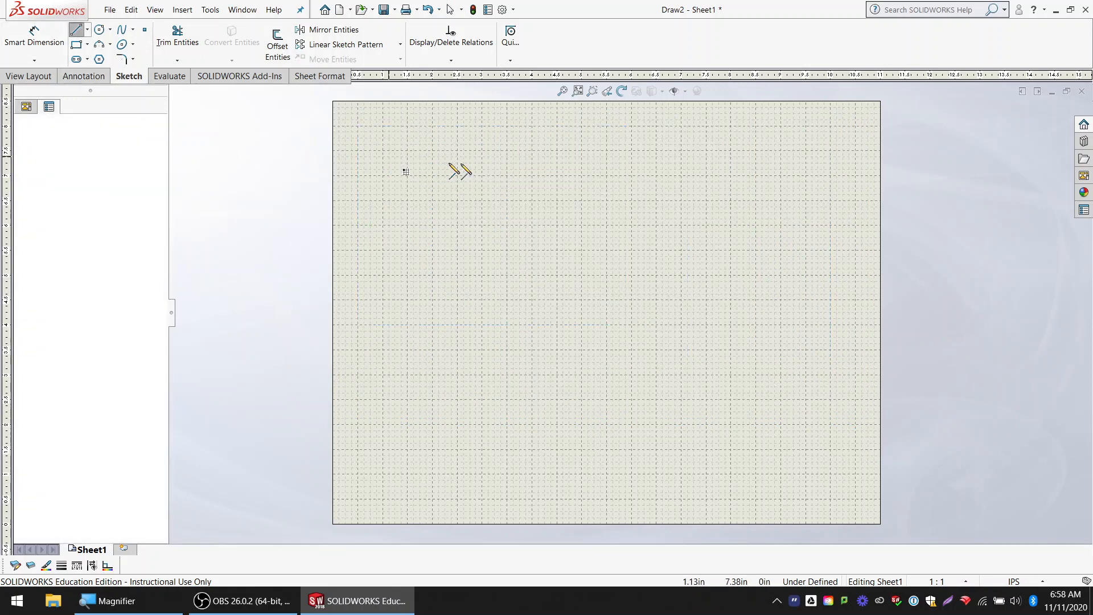
click(576, 164)
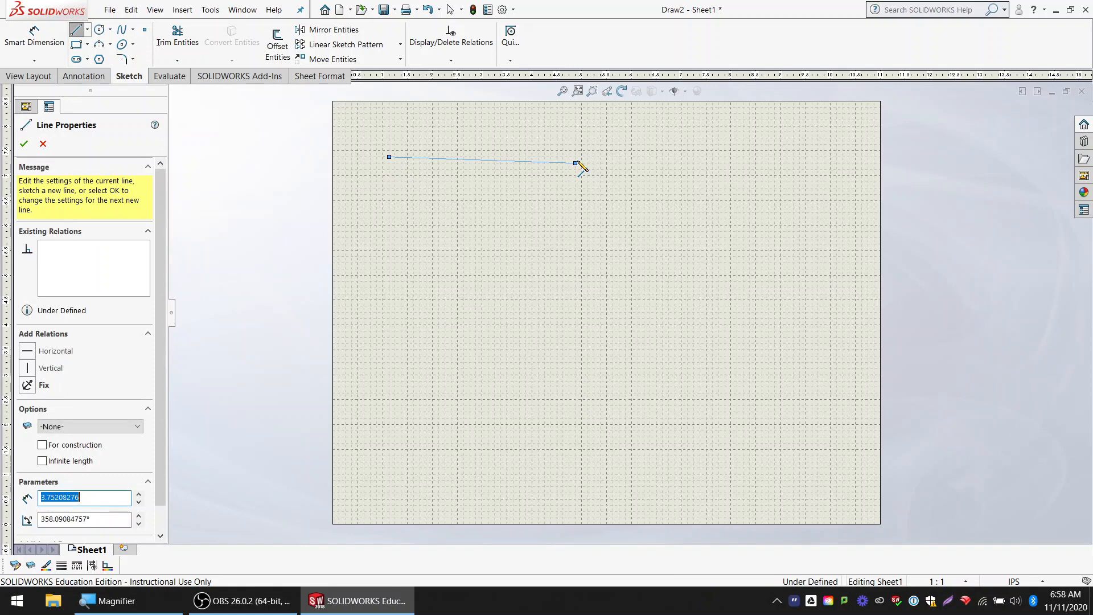
click(575, 309)
click(464, 238)
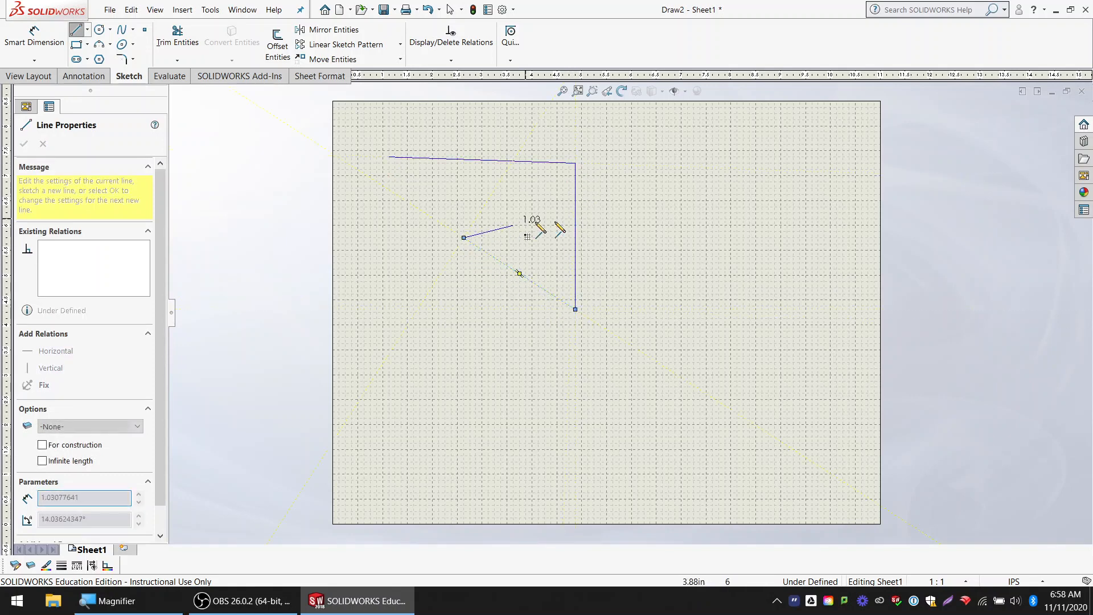
click(669, 212)
click(632, 399)
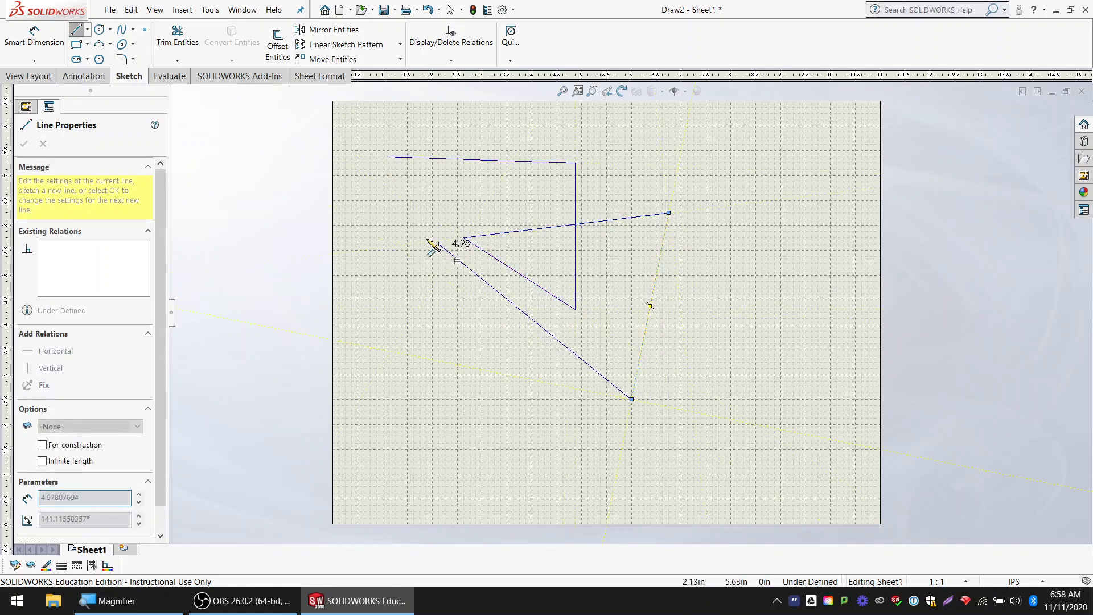
click(420, 231)
key(Escape)
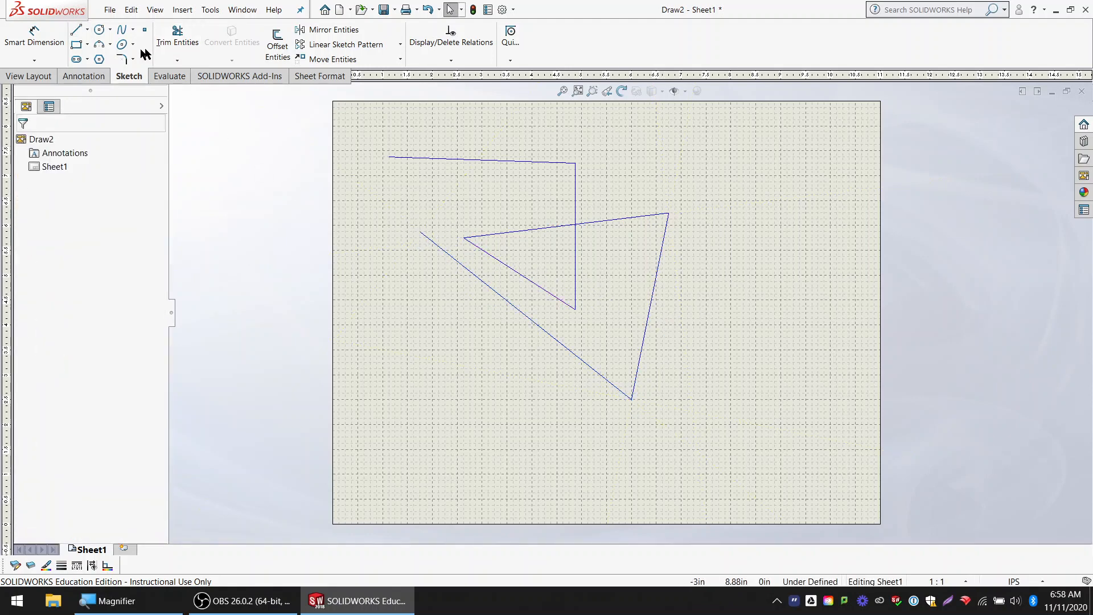
Step: Sketch a single diagonal line about 5.03 in long below the line chain, and delete all the lines on the sheet
click(83, 35)
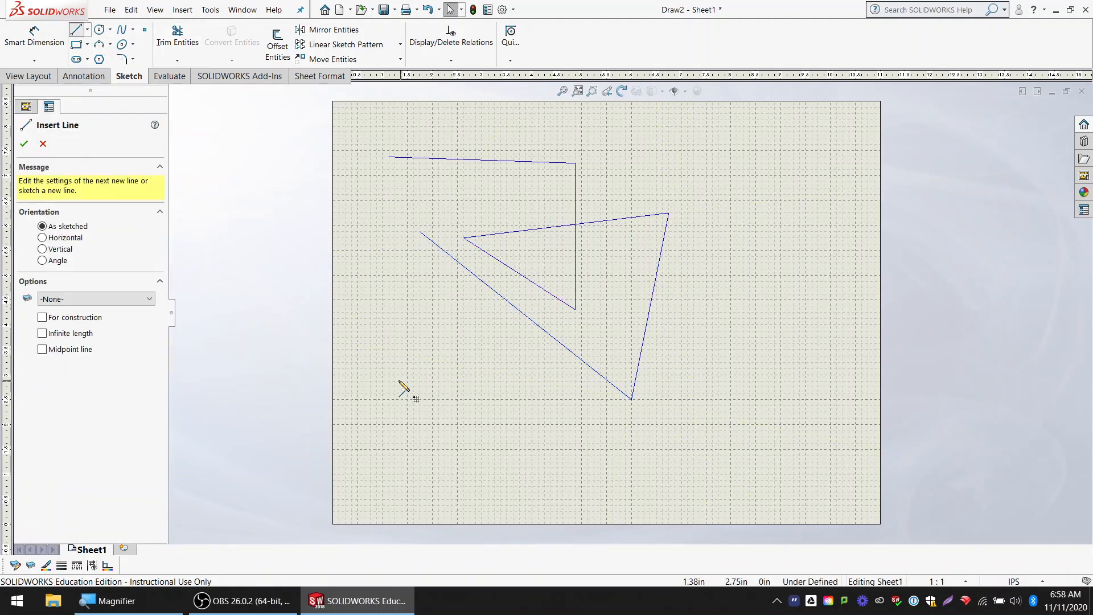
click(370, 312)
double_click(575, 456)
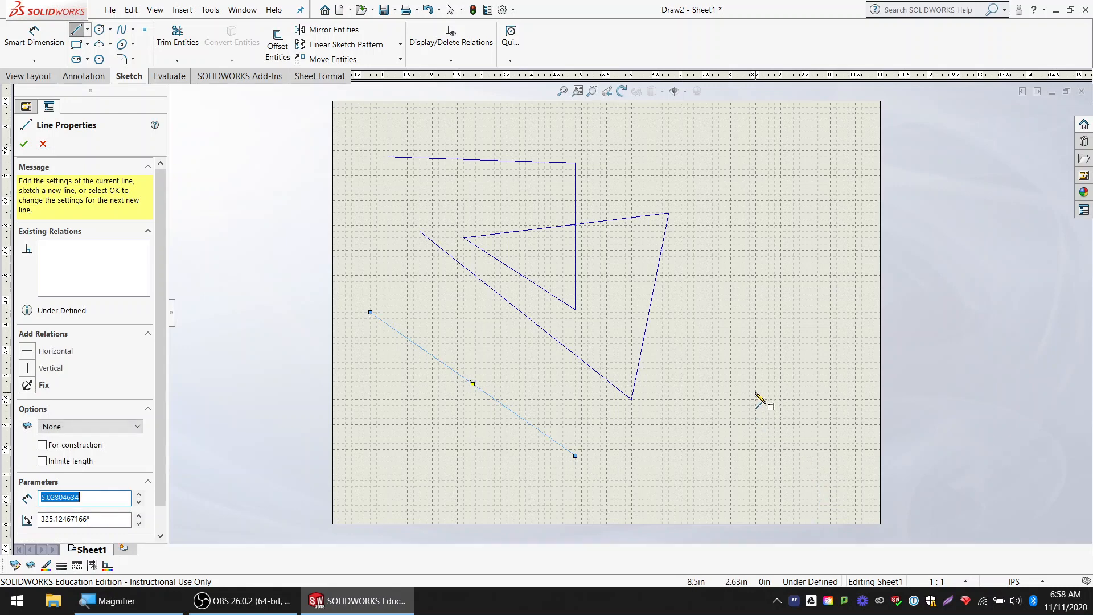
key(Escape)
mouse_move(308, 105)
mouse_down()
mouse_move(739, 398)
mouse_move(772, 507)
mouse_up()
key(Delete)
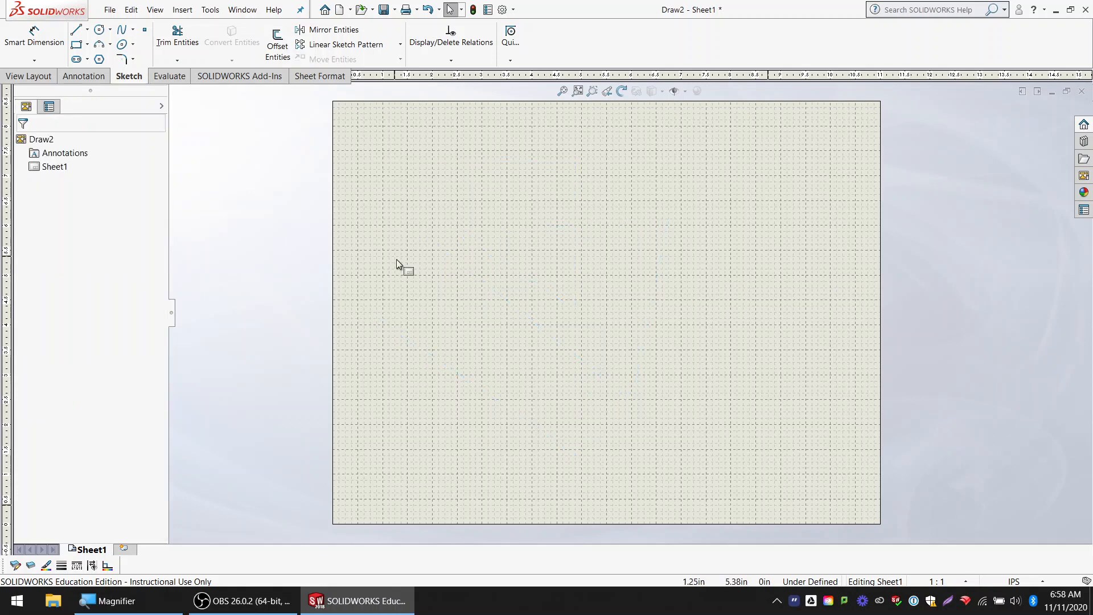
Step: Sketch a corner rectangle about 3 by 2.5 in starting at (1, 7.5), and a separate circle centred at (7.375, 6.125)
click(76, 43)
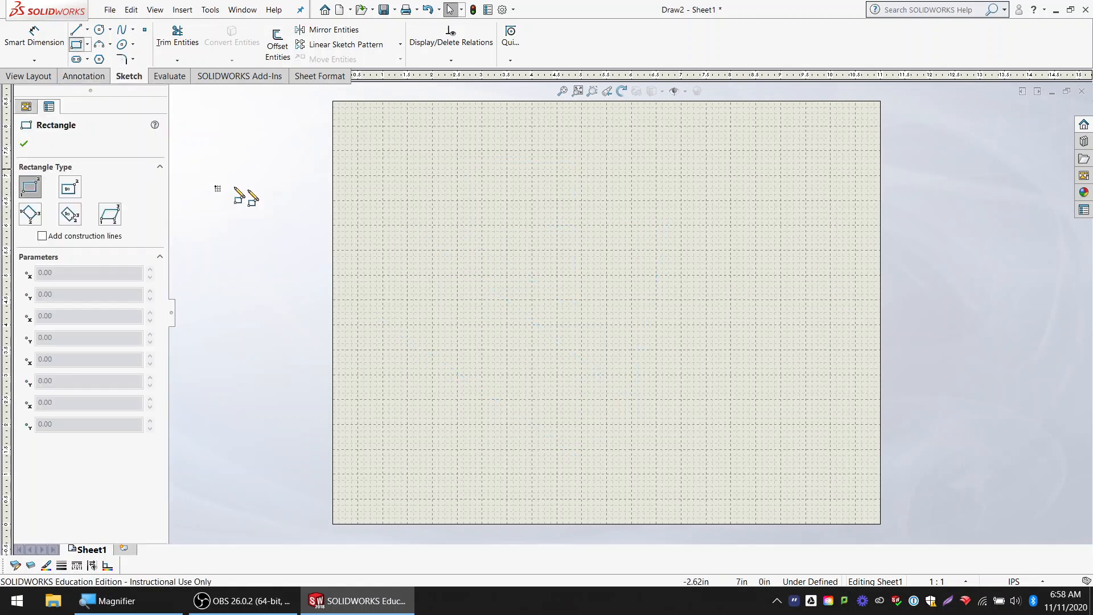
drag(382, 151, 531, 276)
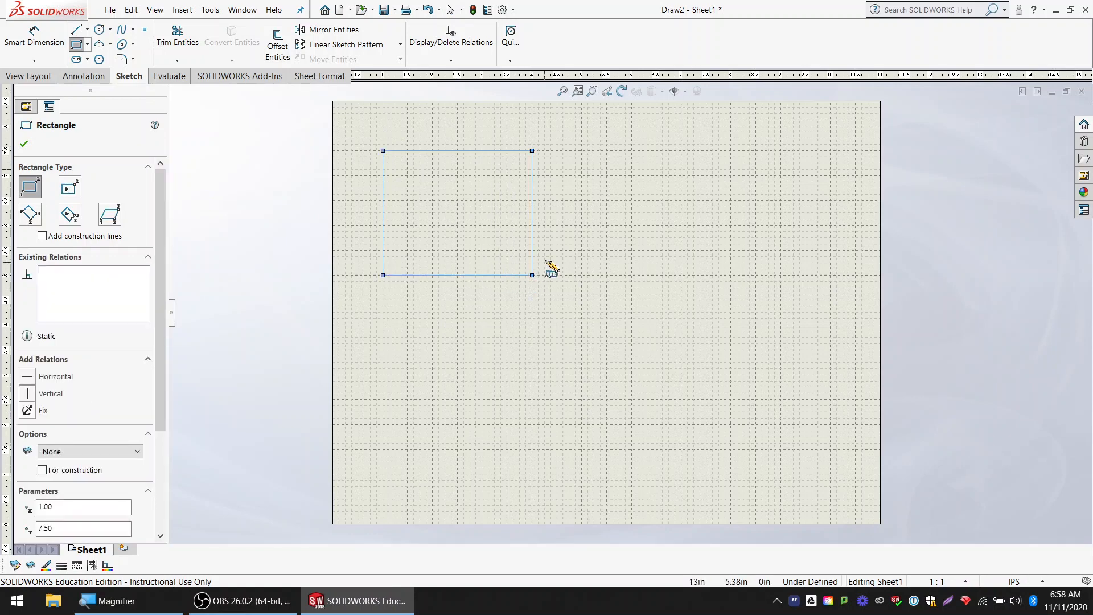
key(Escape)
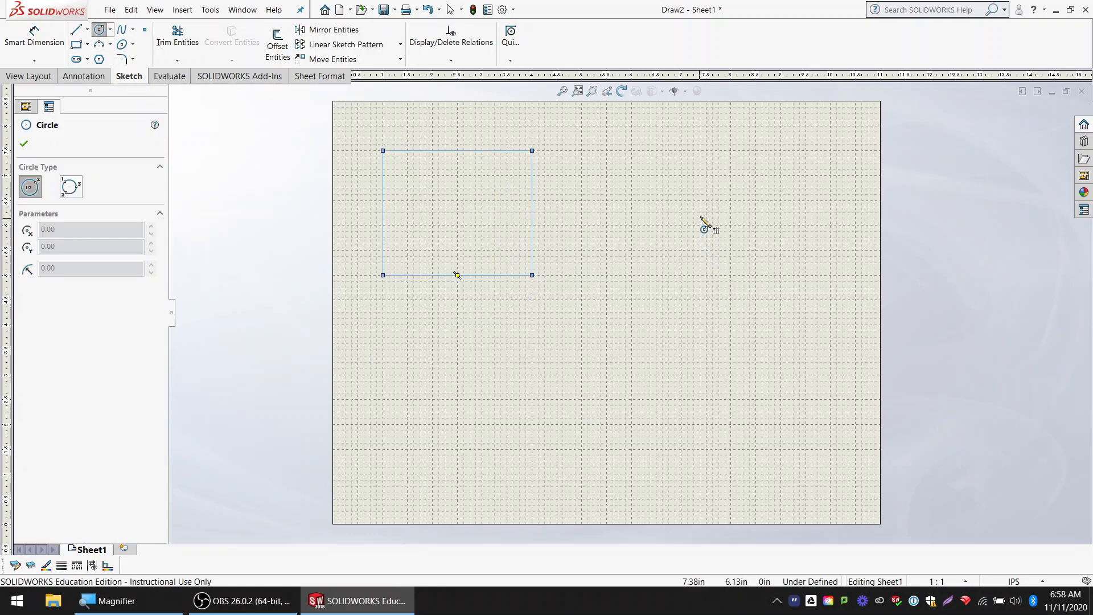
drag(699, 219, 745, 266)
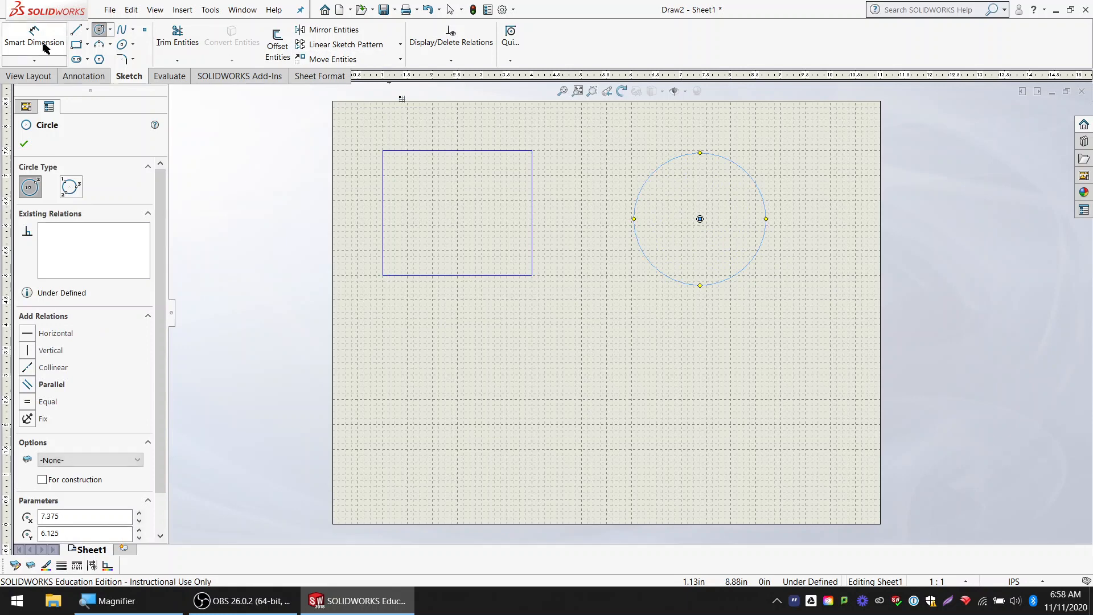
Step: Sketch two separate, roughly parallel diagonal lines, each about 3.5 in long, below the rectangle and circle
click(76, 29)
click(483, 423)
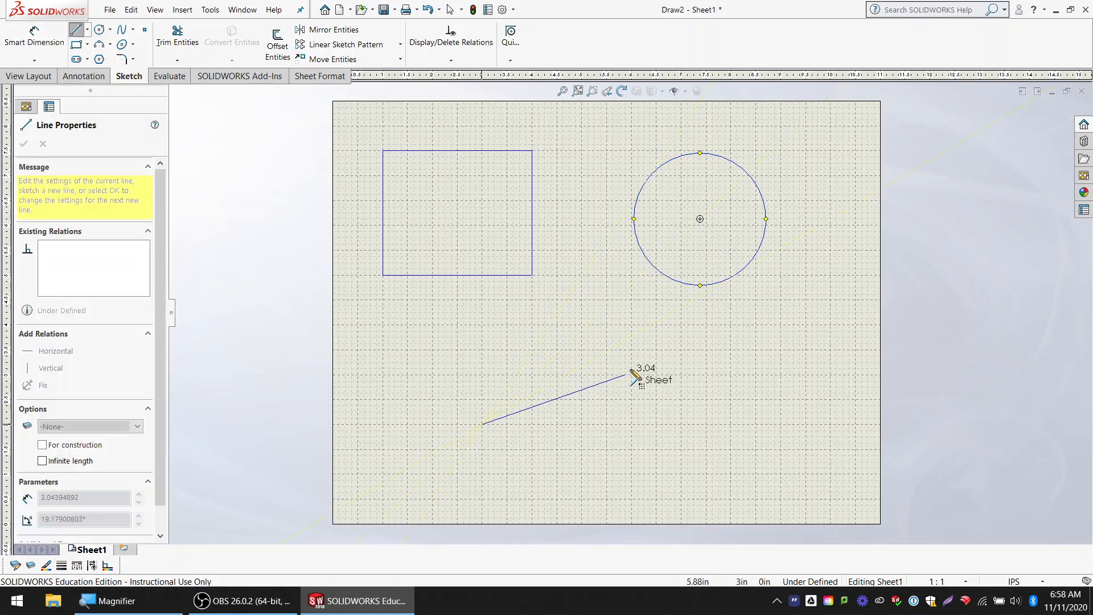
double_click(643, 362)
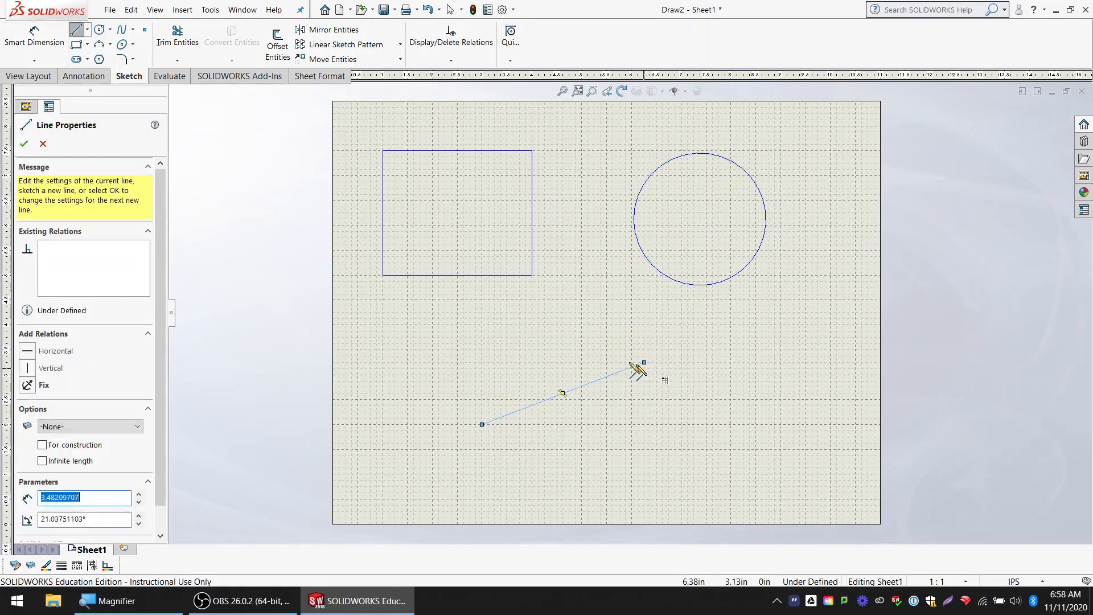
click(631, 330)
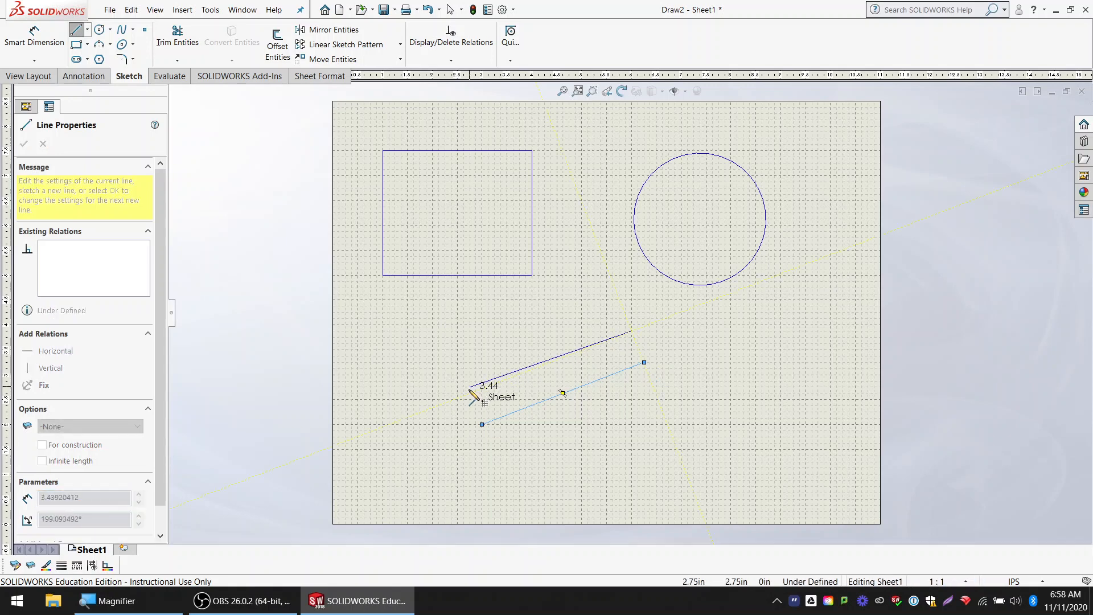
double_click(469, 393)
key(Escape)
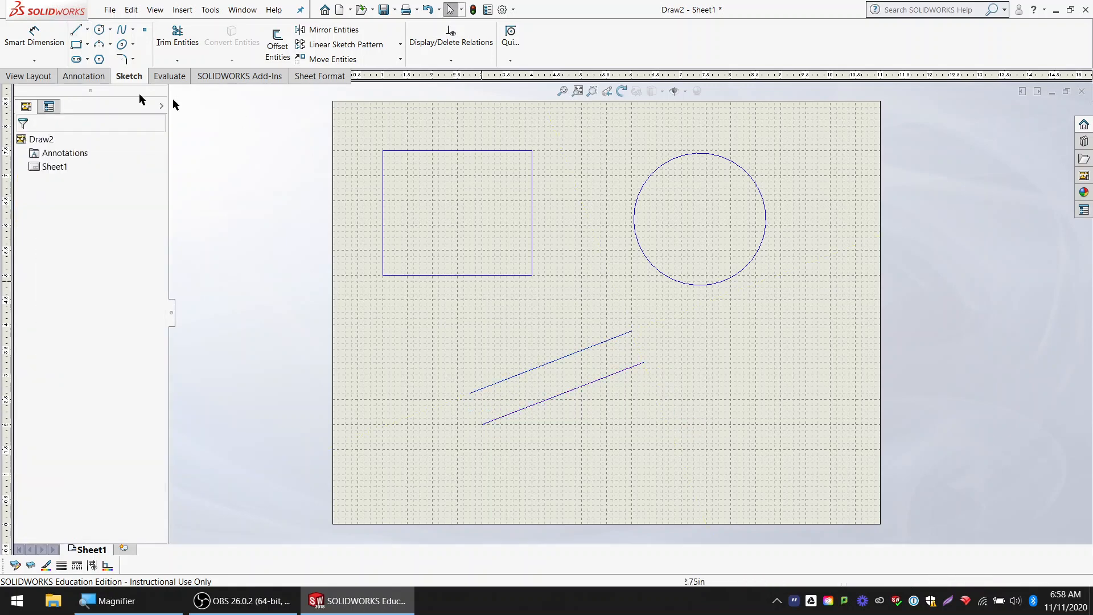
Step: Dimension the rectangle's left vertical side, set it to 3.0 in, and move the dimension text slightly up
scroll(484, 315, down, 1)
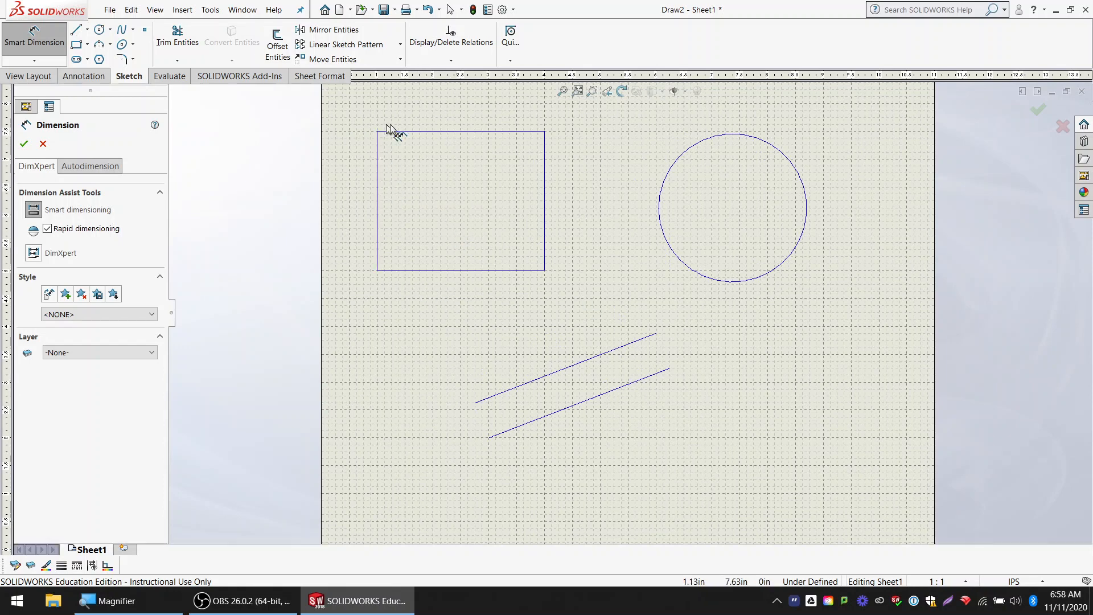
click(378, 200)
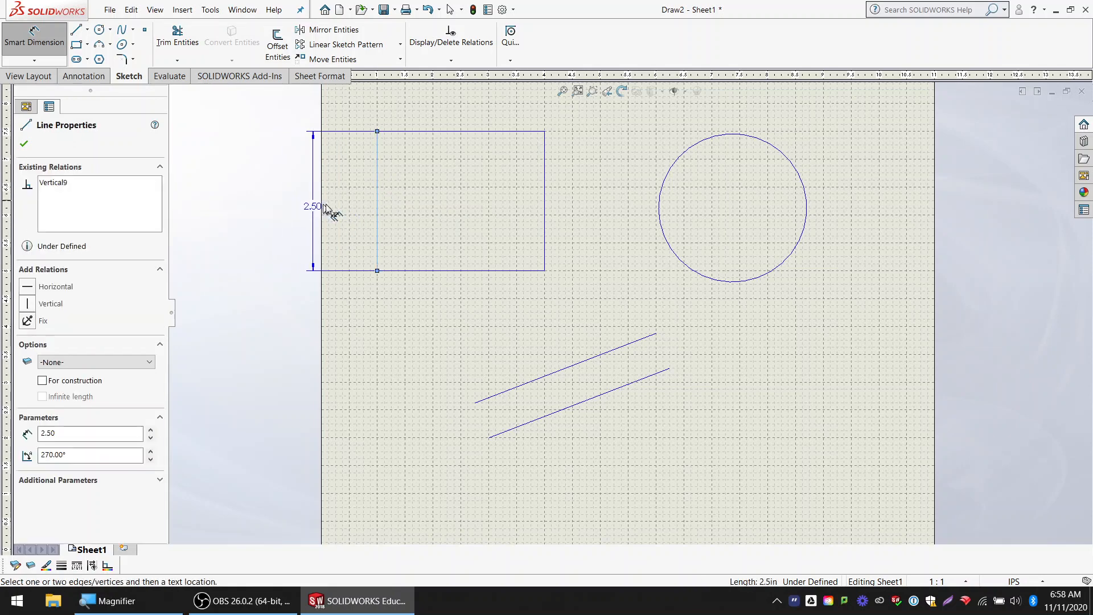
click(345, 204)
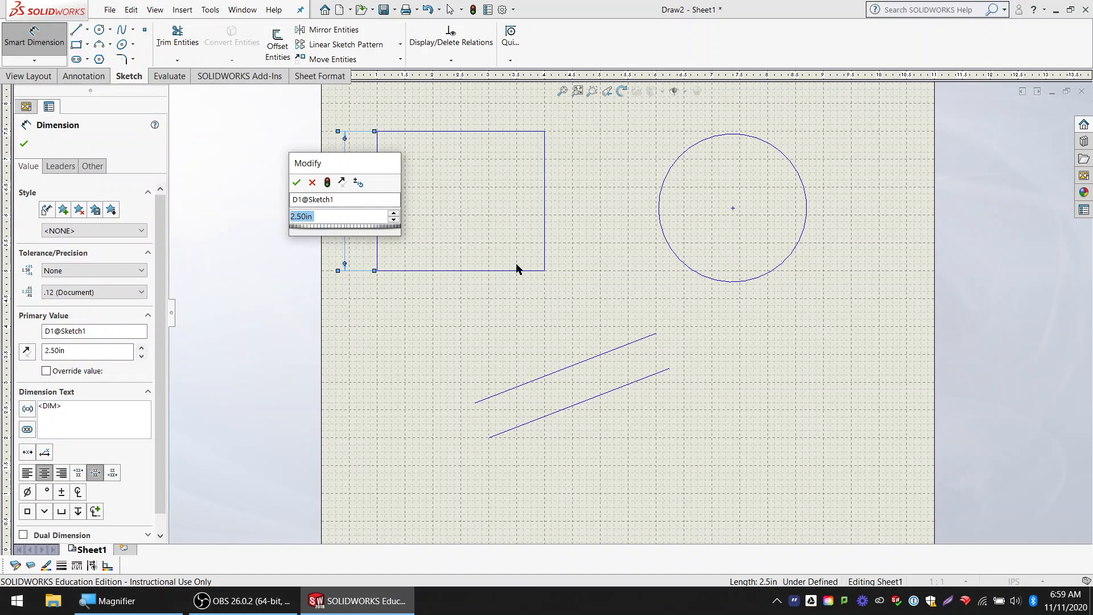
text(3.0)
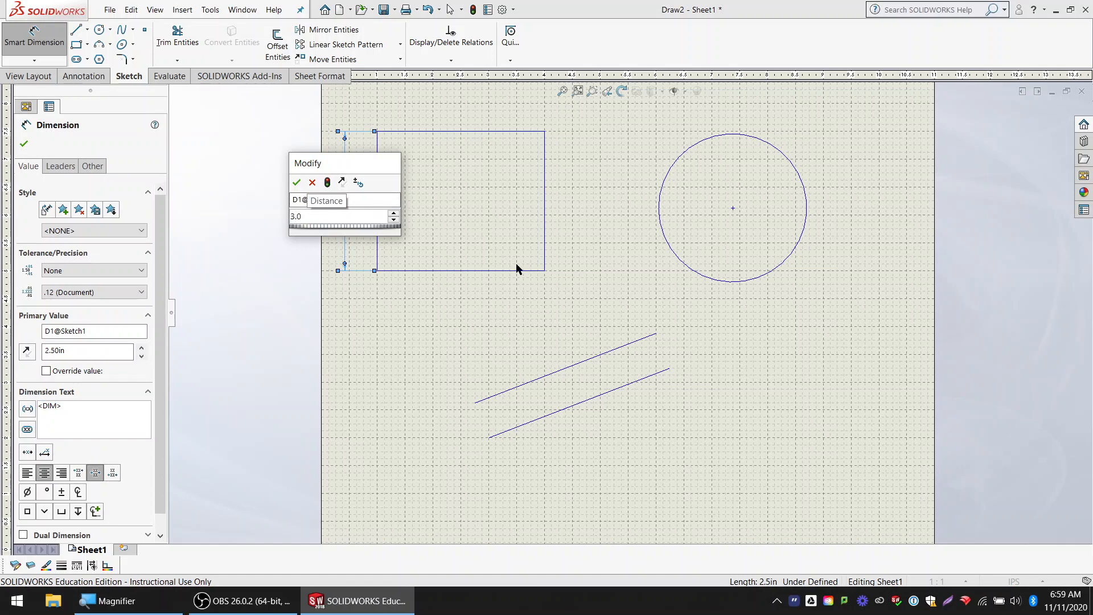
key(Return)
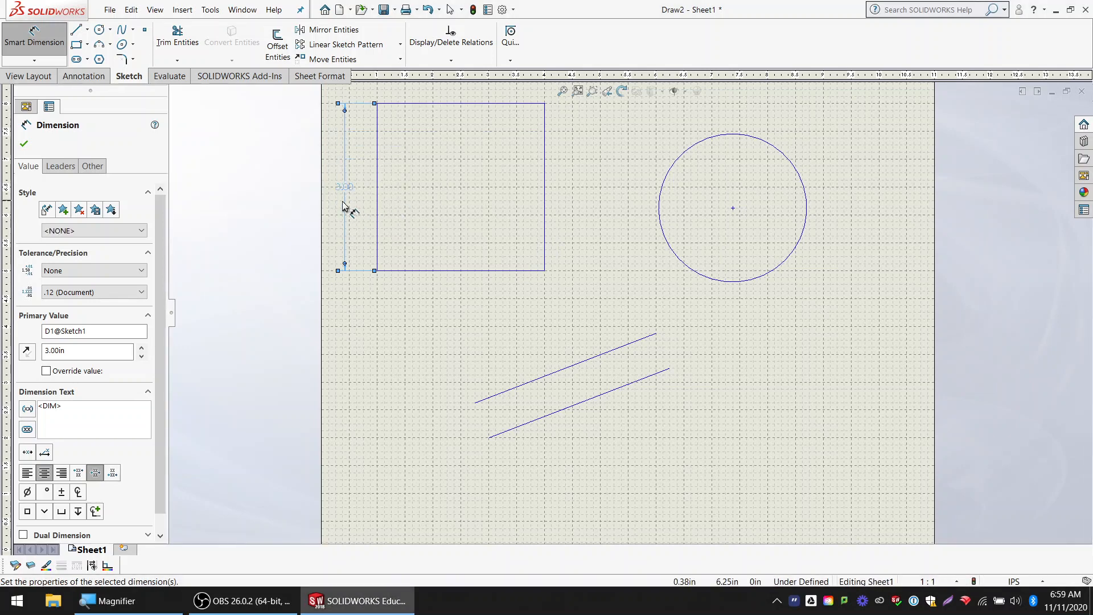
drag(345, 189, 346, 178)
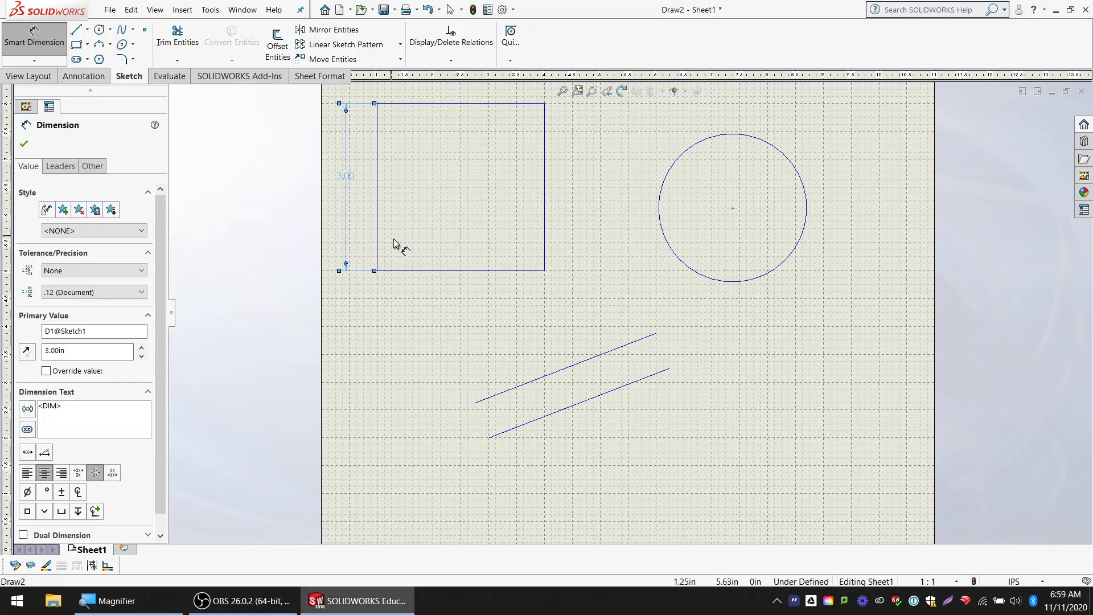
key(Escape)
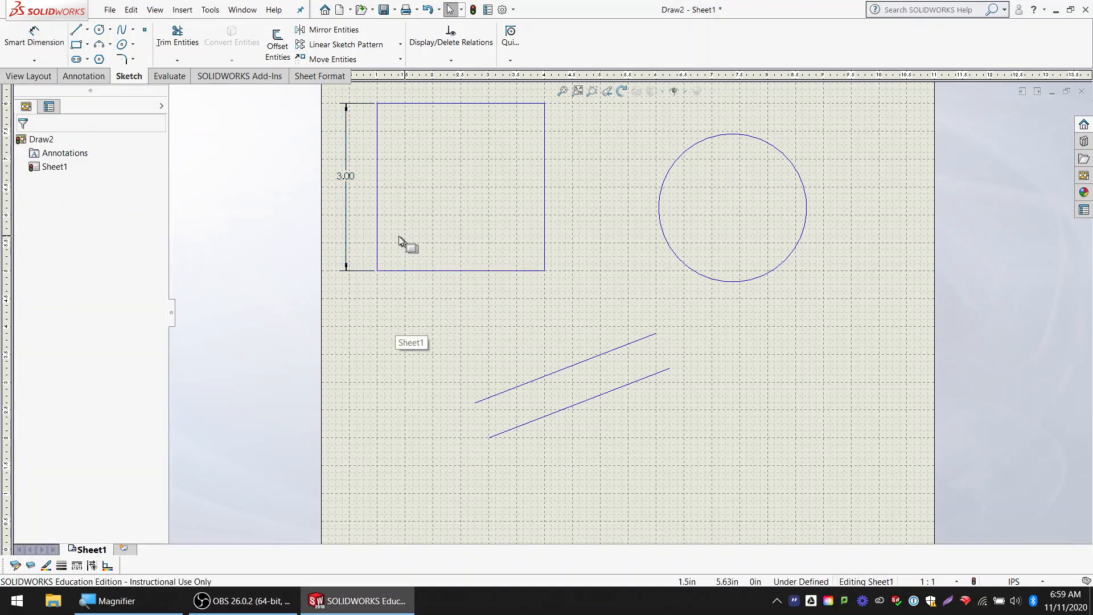
Step: Set the rectangle's vertical dimension to 4 in
click(350, 180)
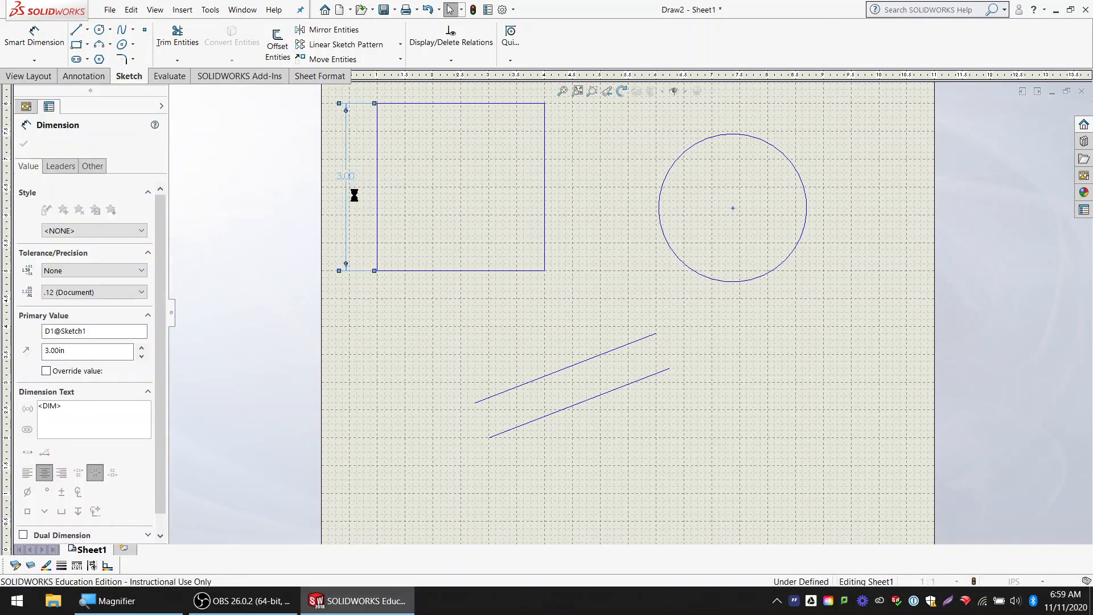
text(4)
key(Return)
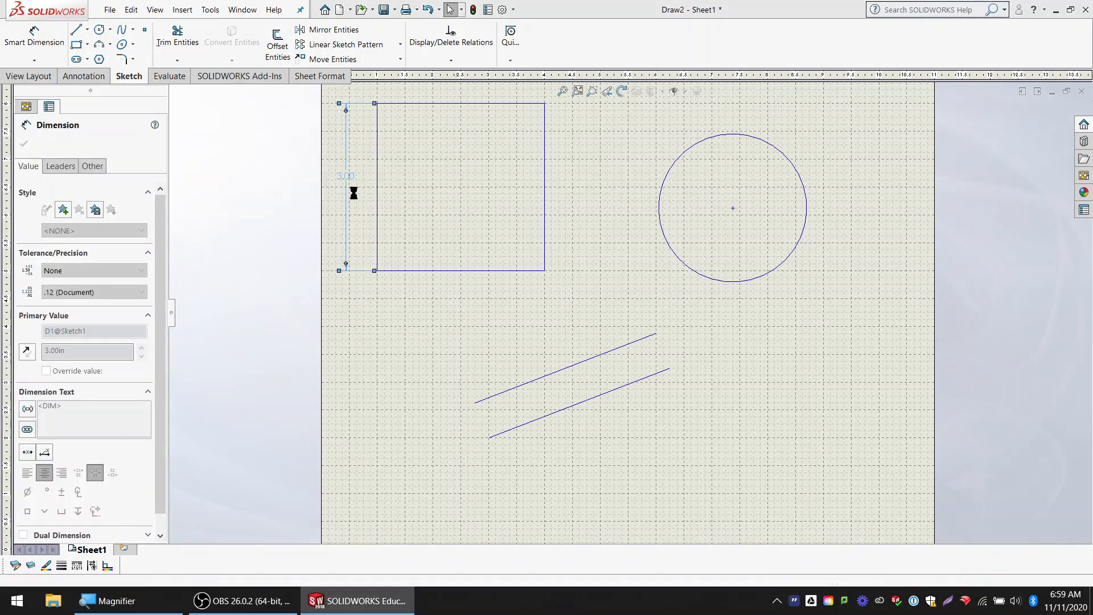
Step: Set the rectangle's vertical dimension to 2 in and deselect it
double_click(348, 146)
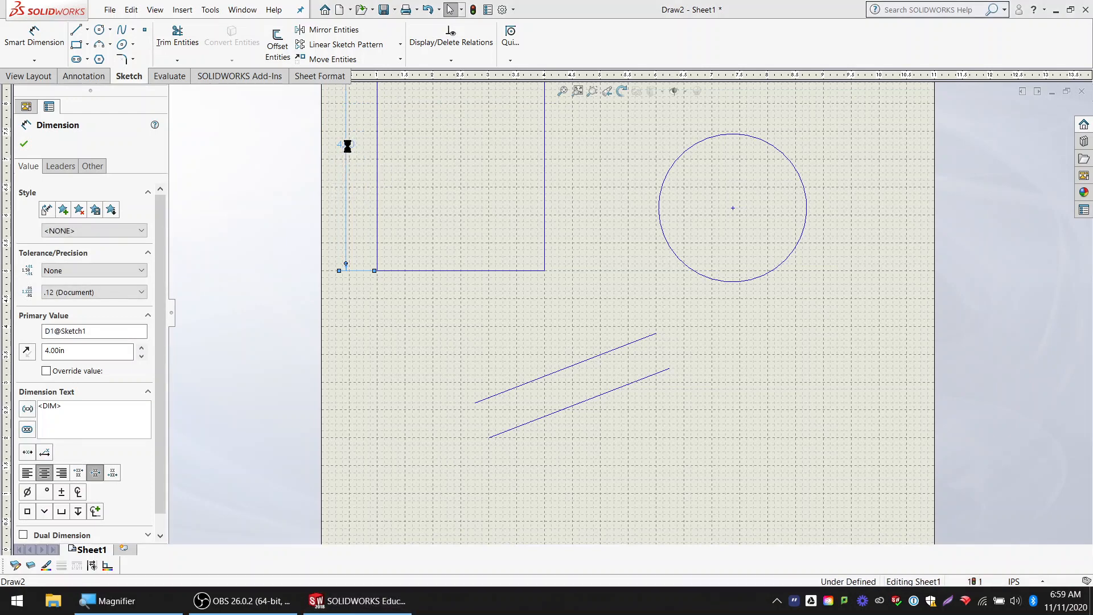
text(2)
key(Return)
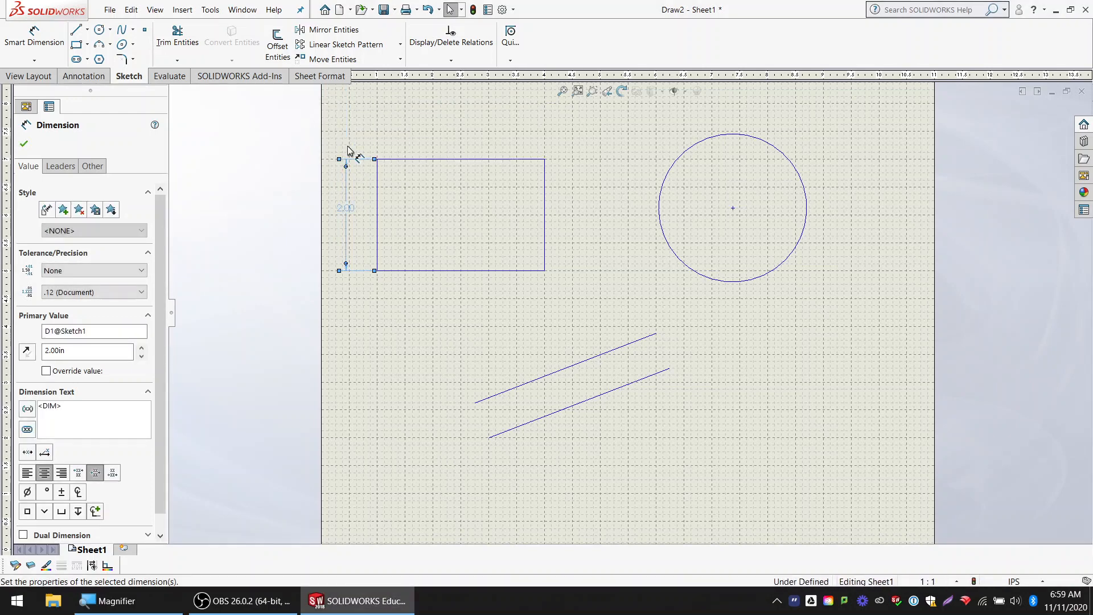
click(261, 195)
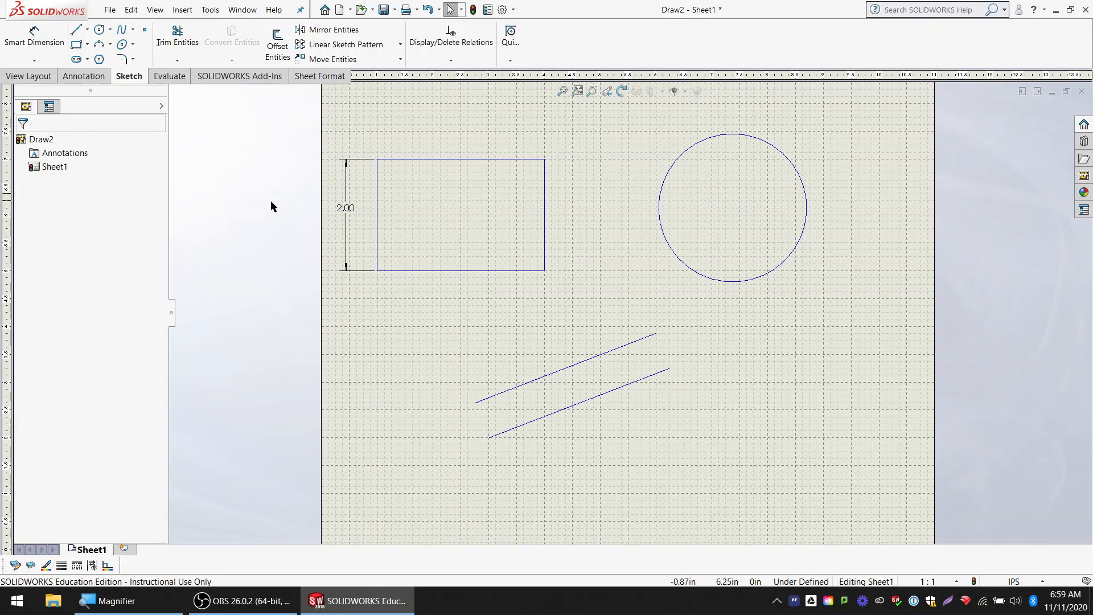
Step: Dimension the rectangle's top side with Smart Dimension, place the text above it, and accept 3.00 in
click(50, 43)
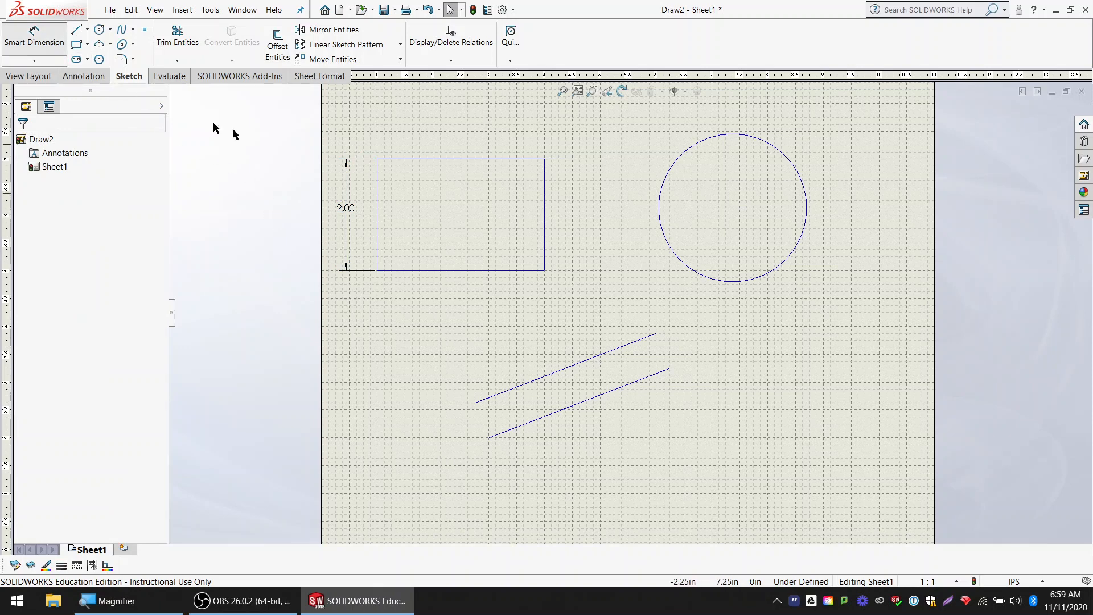
click(430, 160)
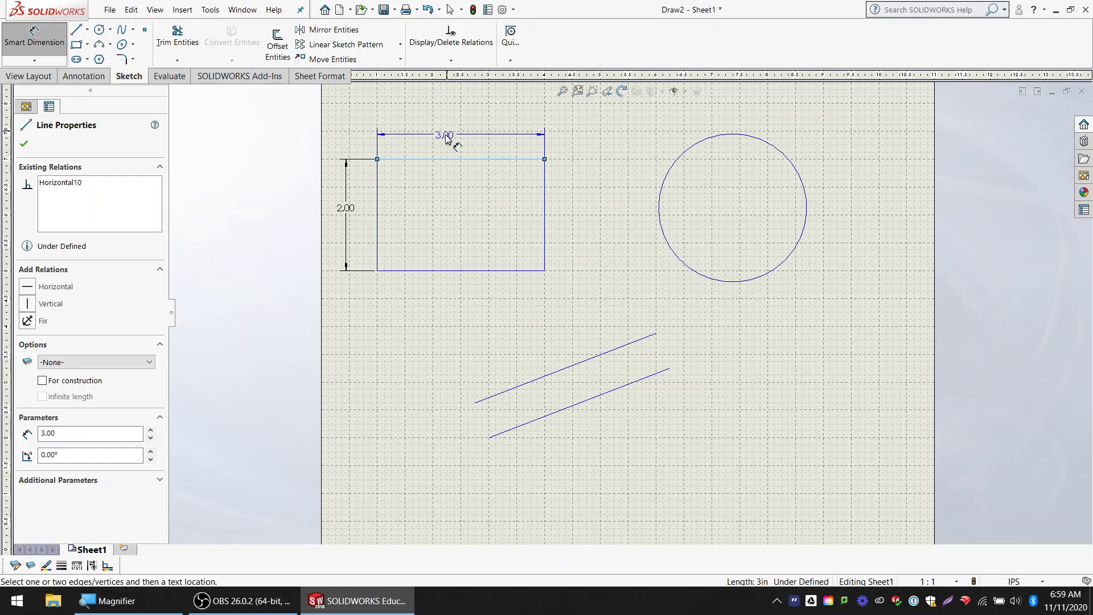
click(451, 141)
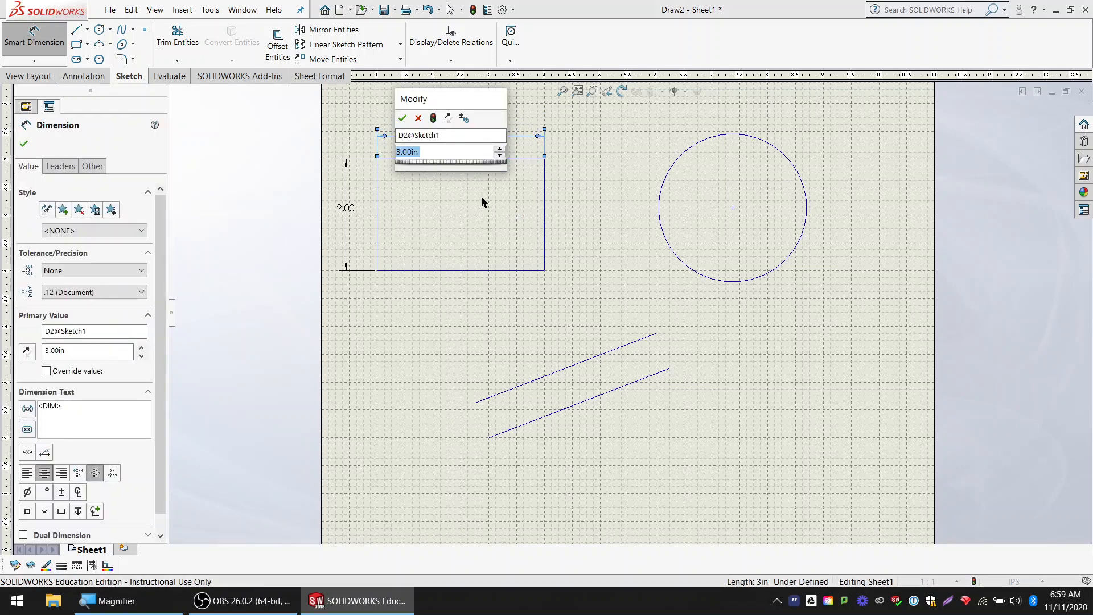
key(Return)
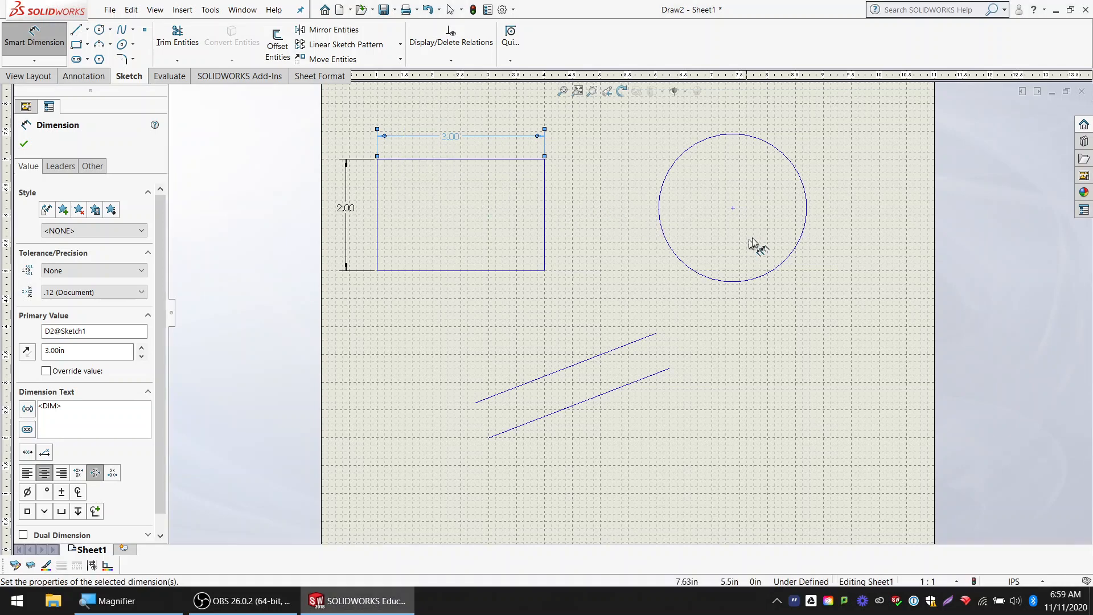
Step: Dimension the circle's diameter, placing the text at its upper right, and set it to 3 in
click(796, 171)
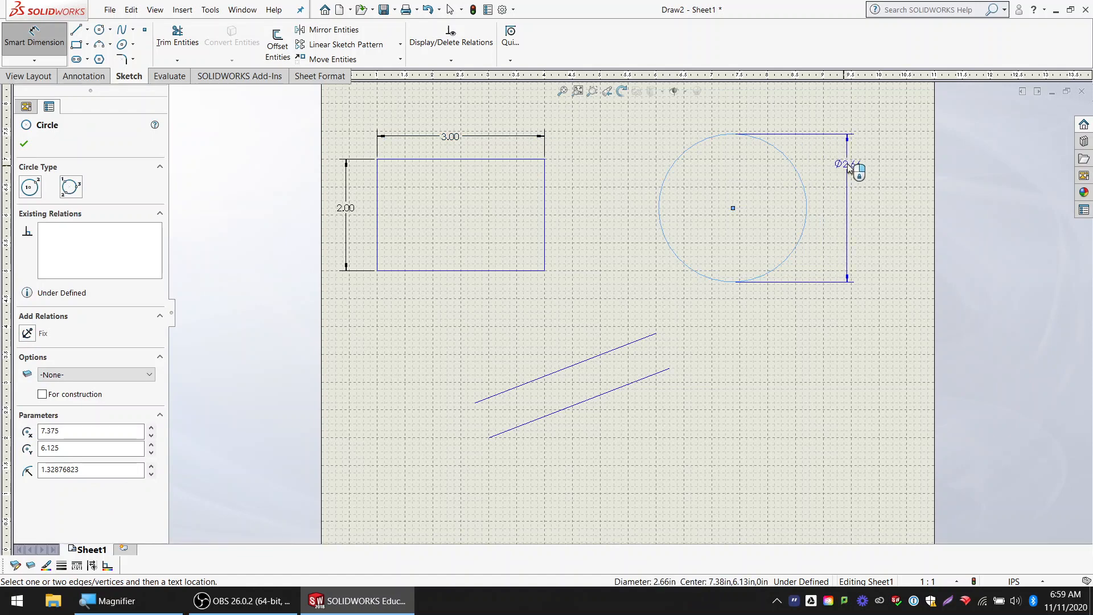
click(786, 122)
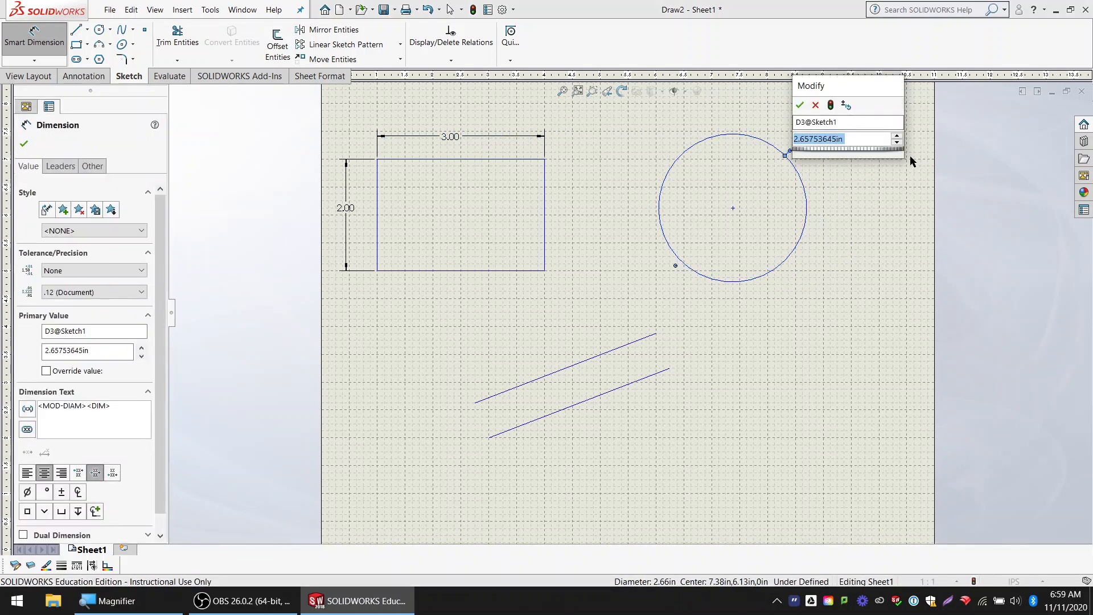
text(3)
key(Return)
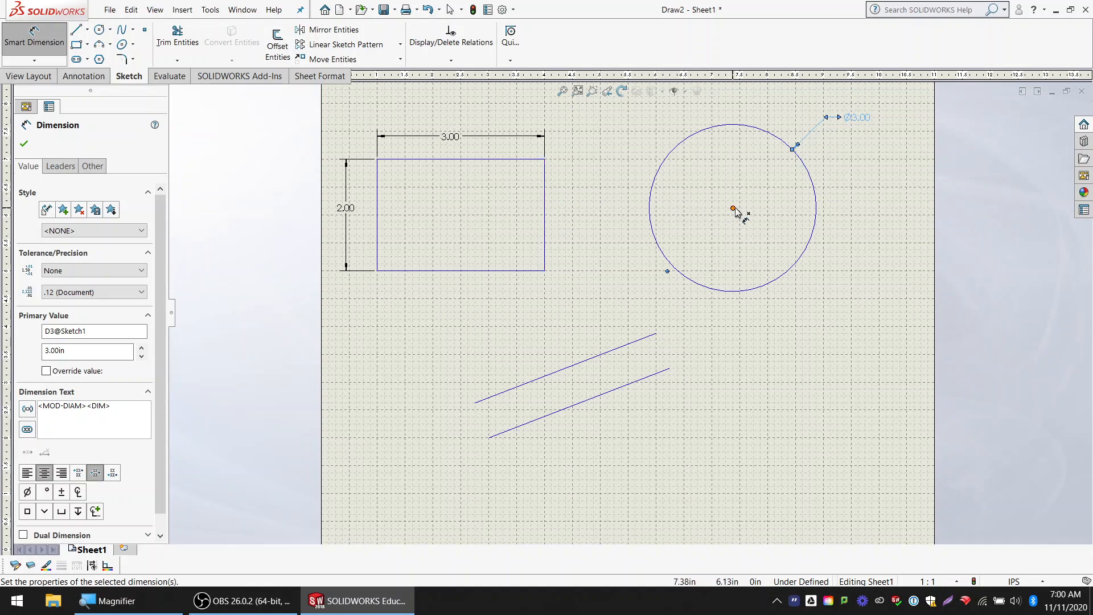
Step: Dimension the horizontal distance from the rectangle's right side to the circle's center, set it to 4 in, and exit Smart Dimension
click(545, 207)
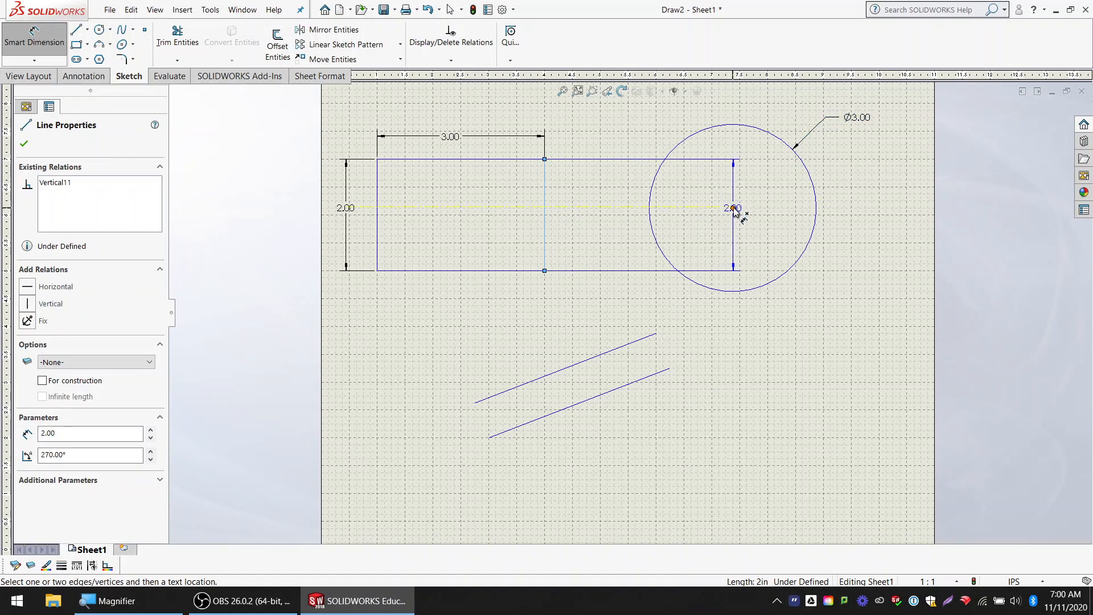
click(733, 209)
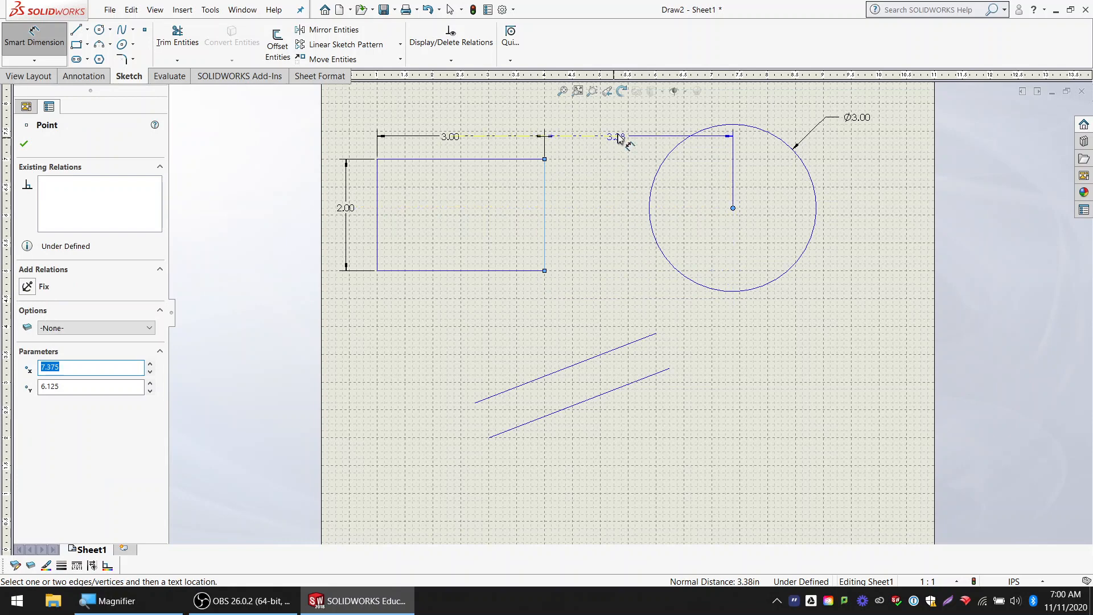
click(624, 140)
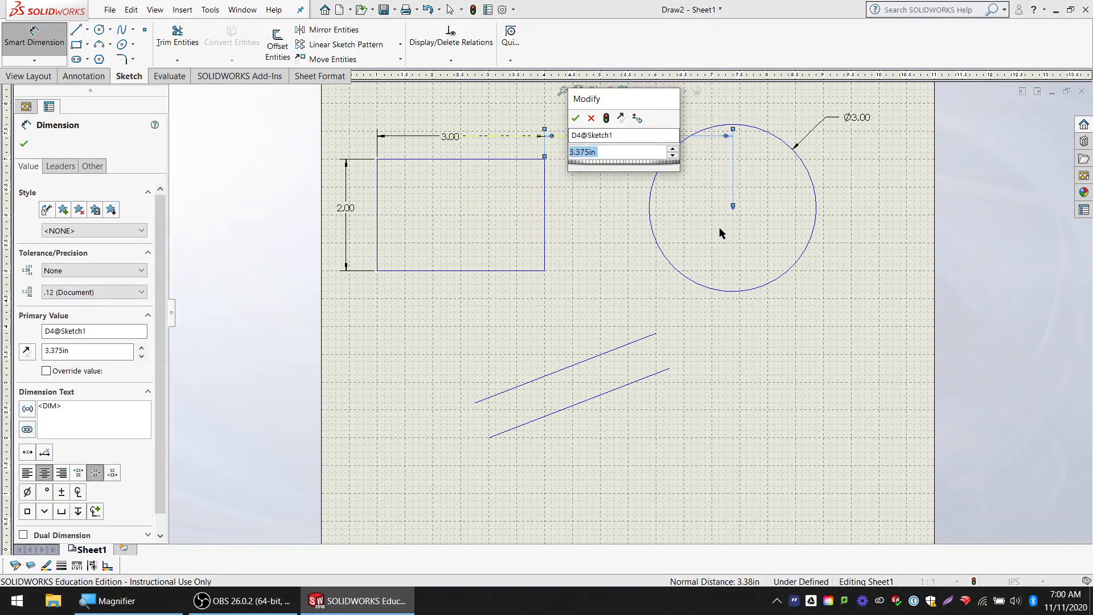
text(4)
key(Return)
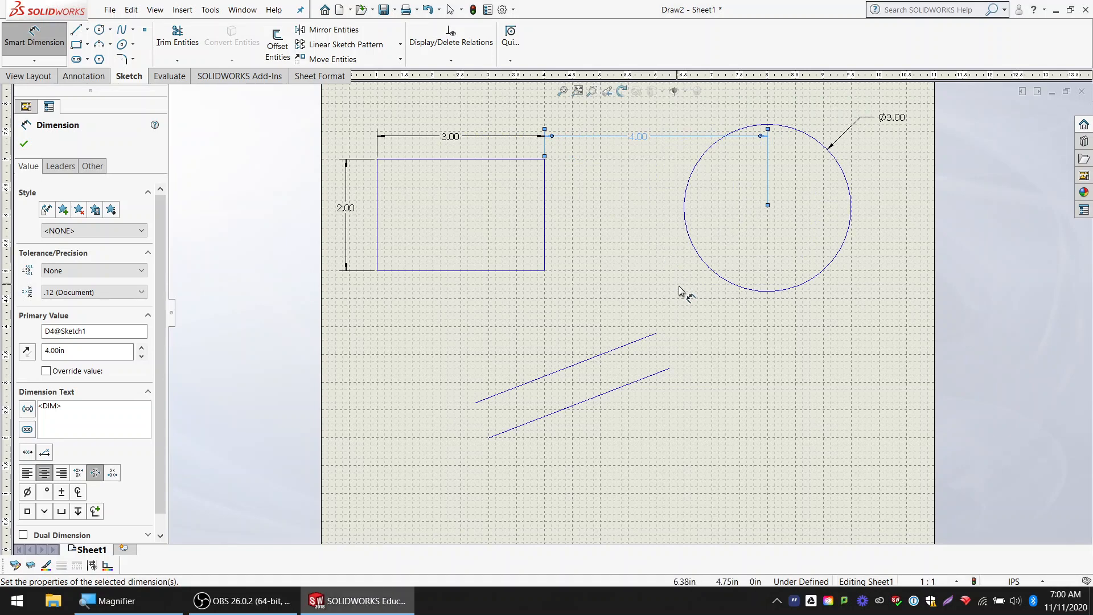
key(Escape)
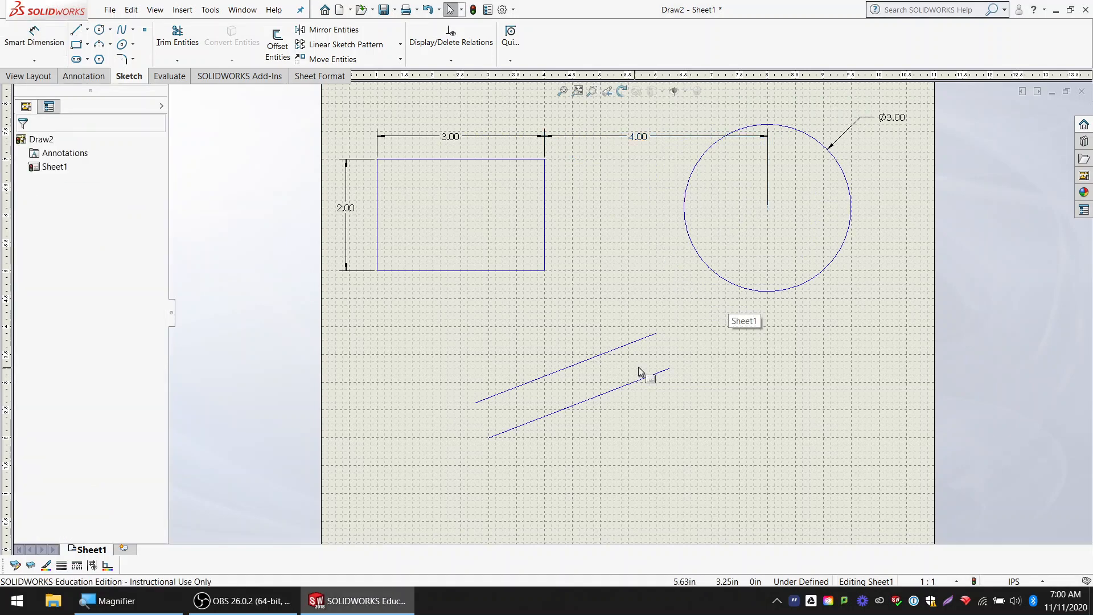
Step: Dimension the perpendicular distance between the two diagonal lines and set it to 5 in
click(33, 35)
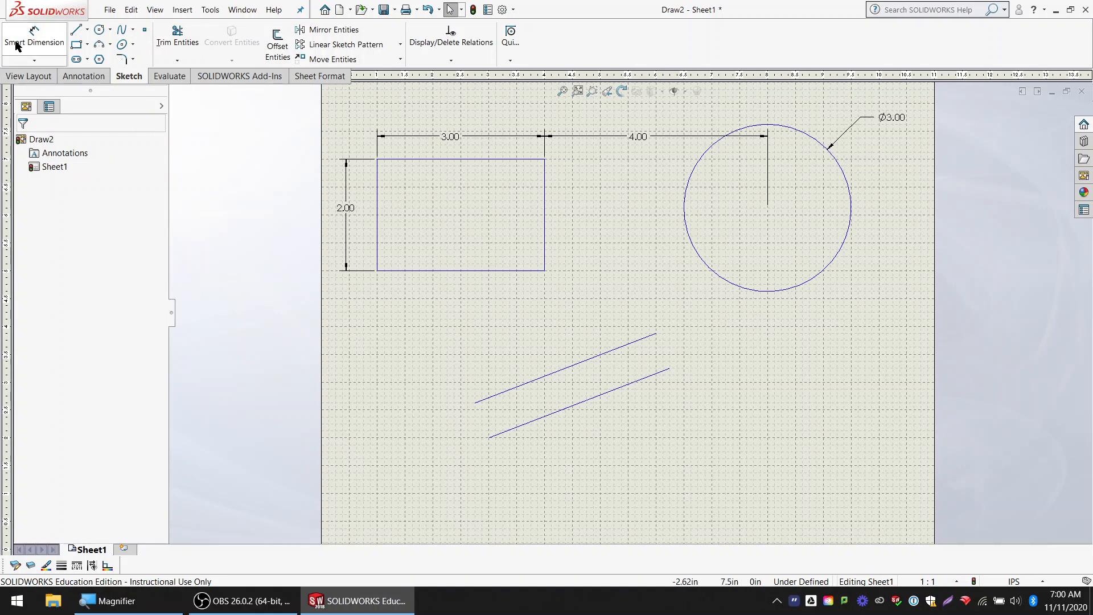
click(596, 397)
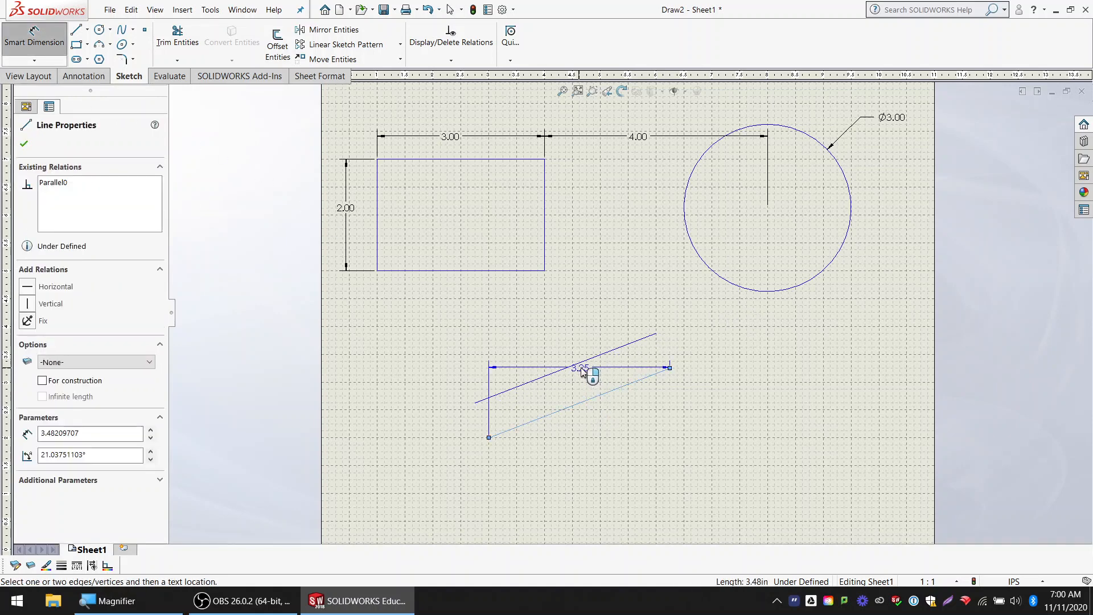
click(580, 364)
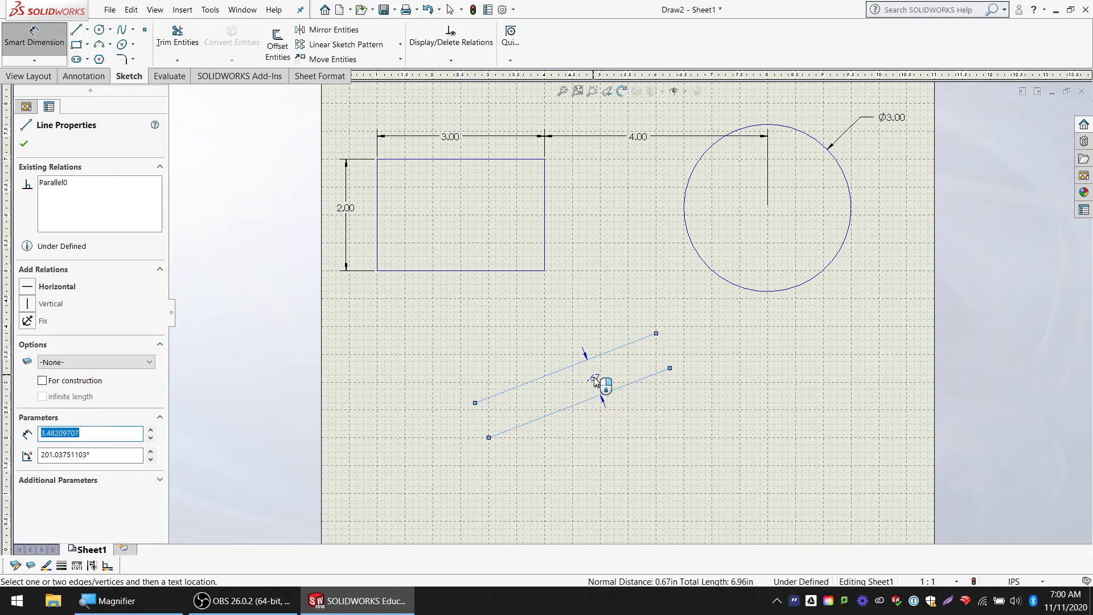
click(593, 380)
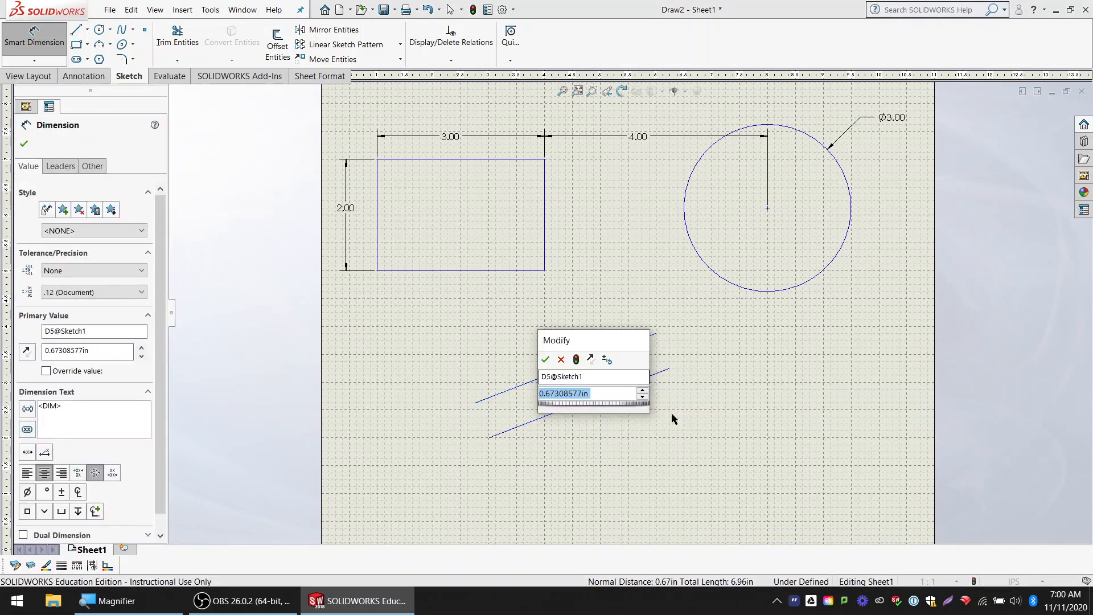
text(1)
key(Return)
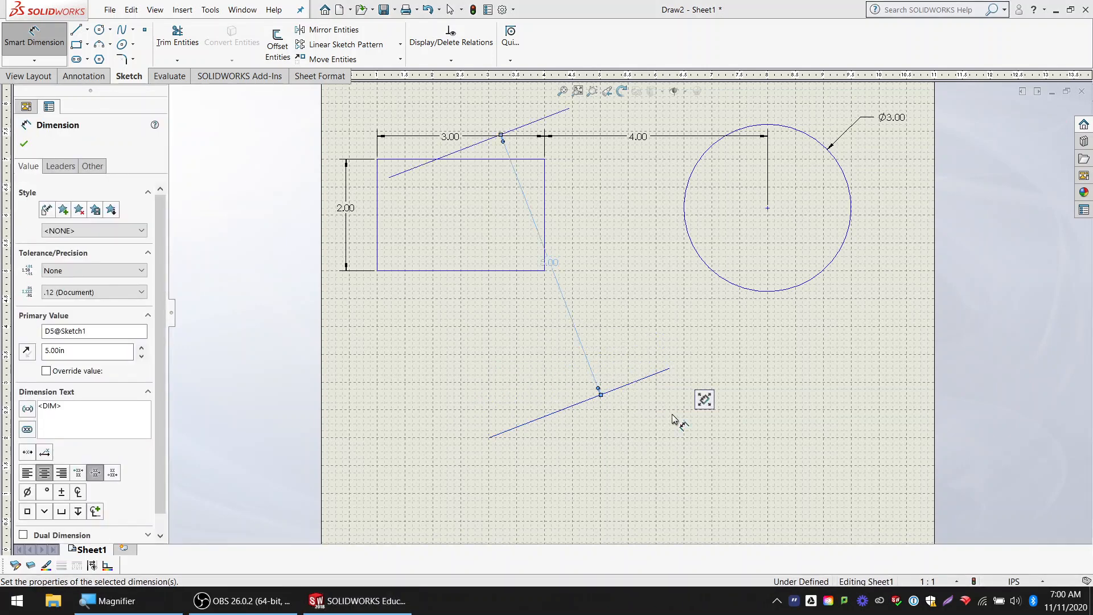
Step: Set the distance between the two diagonal lines to 2 in and leave the Smart Dimension command
double_click(552, 261)
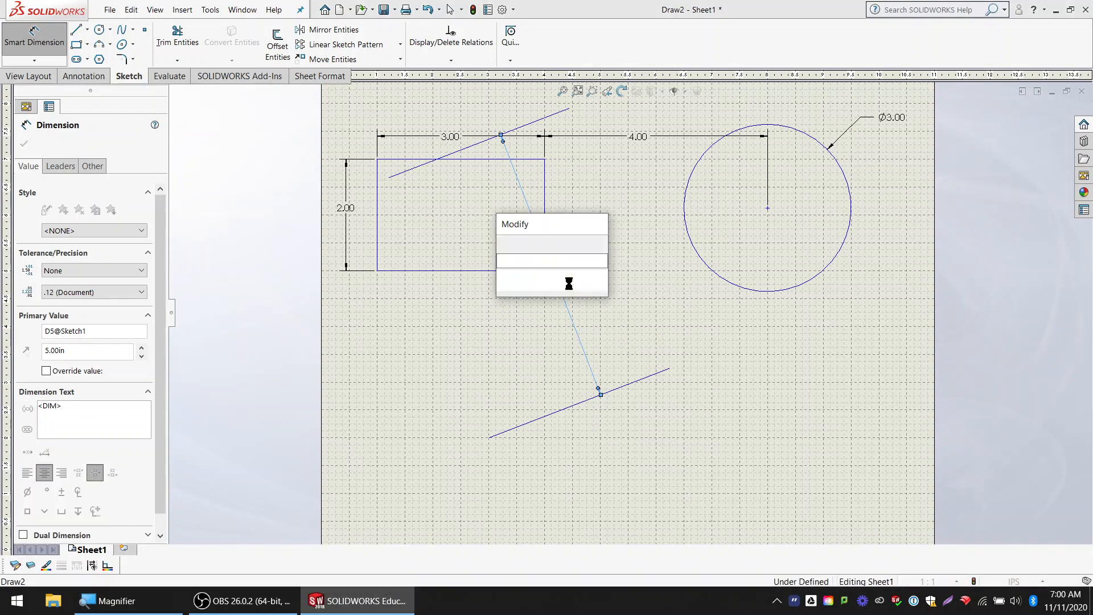
text(2)
key(Return)
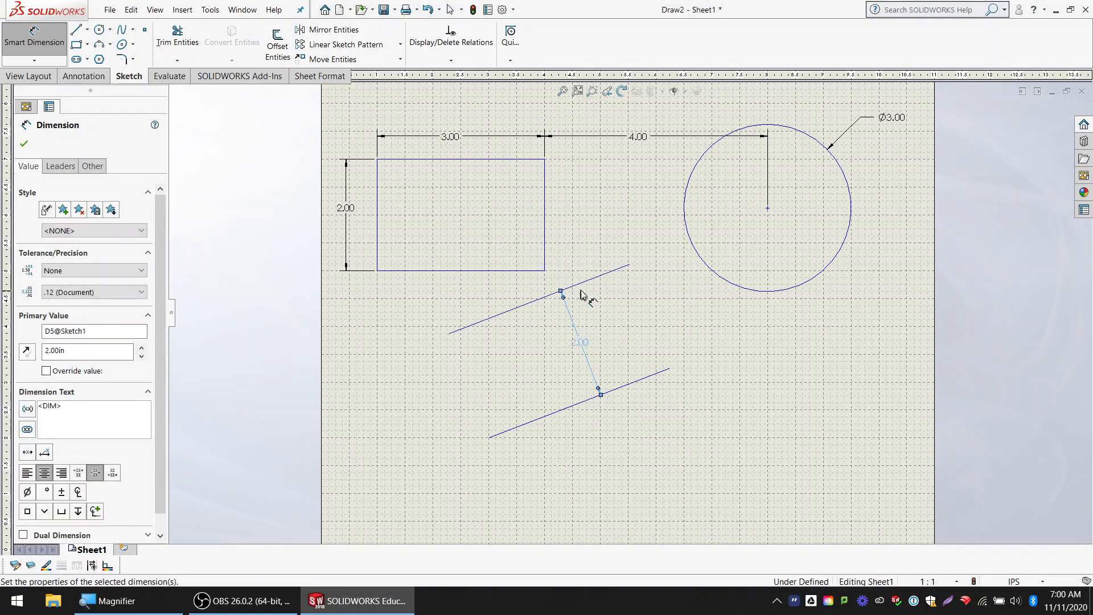
key(F1)
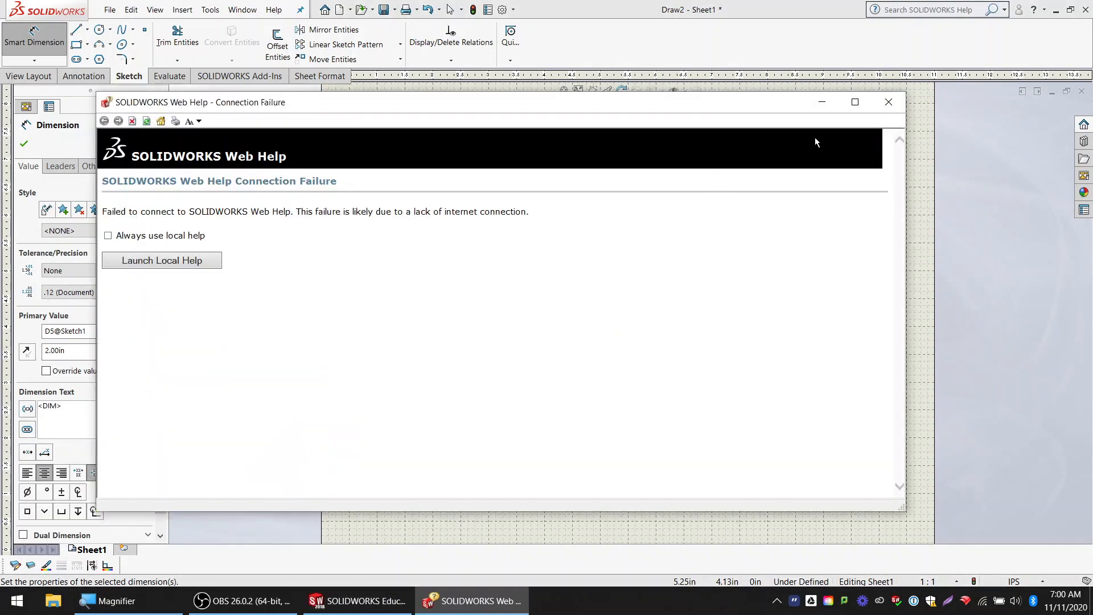
click(888, 102)
click(635, 354)
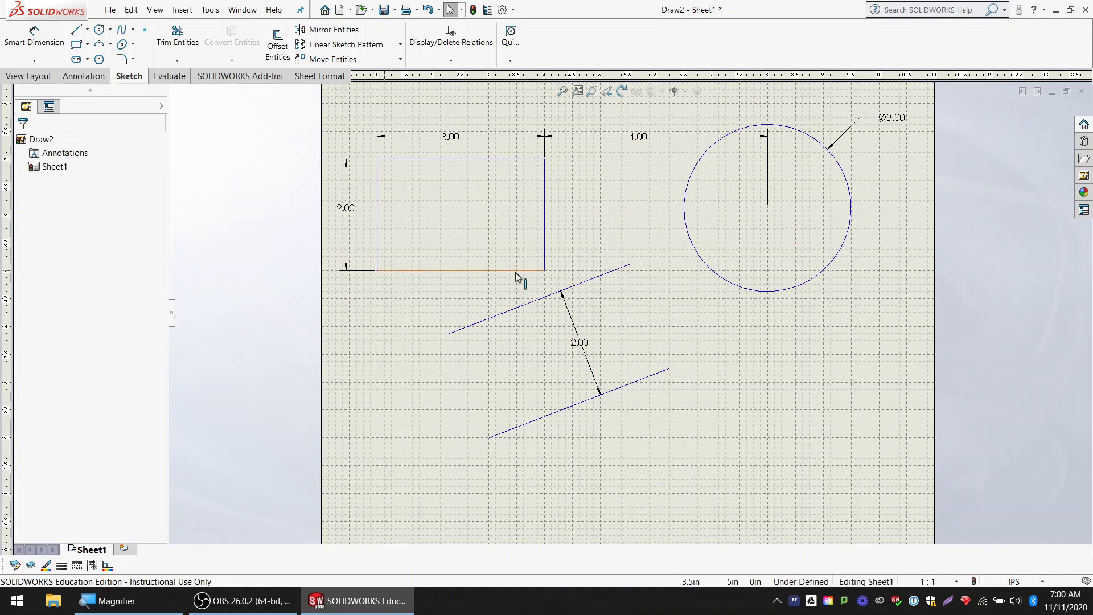
Step: Examine the existing sketch relations on the rectangle's right vertical side and its top side
key(f)
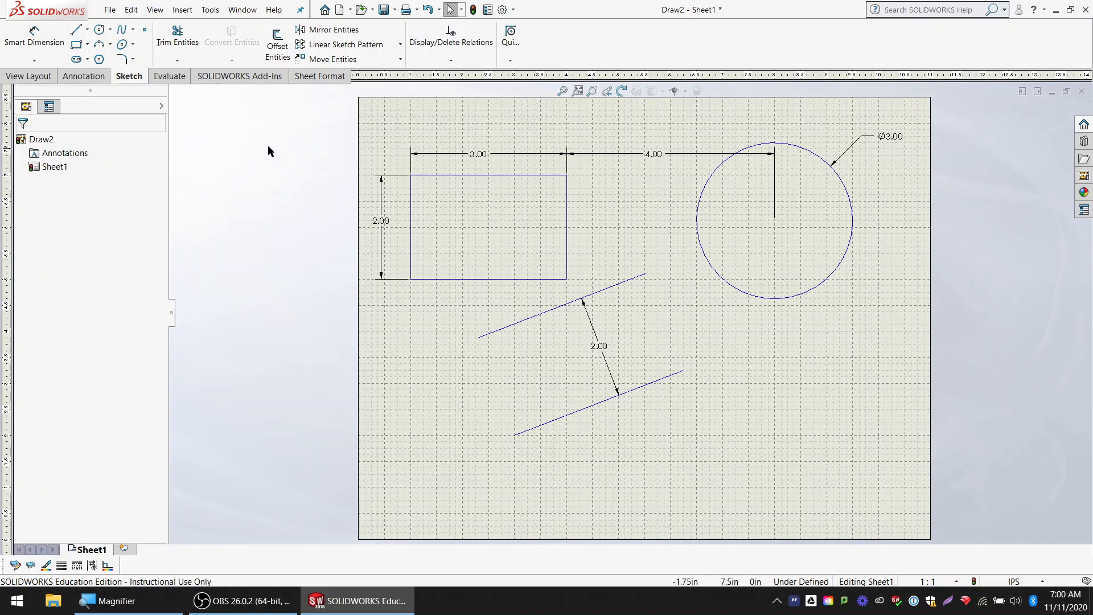
scroll(566, 306, down, 2)
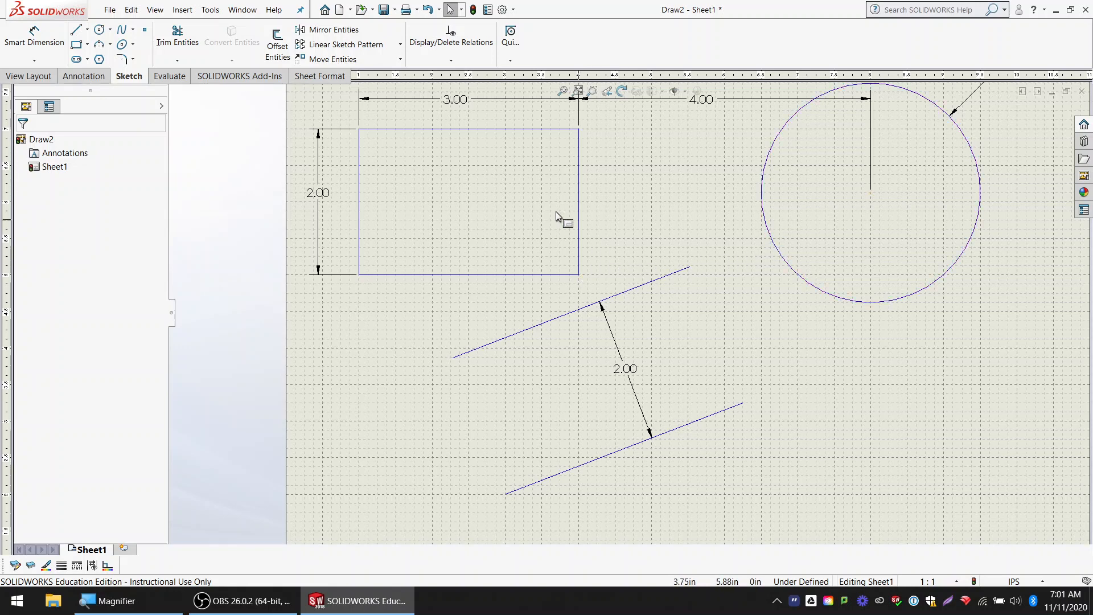
click(580, 181)
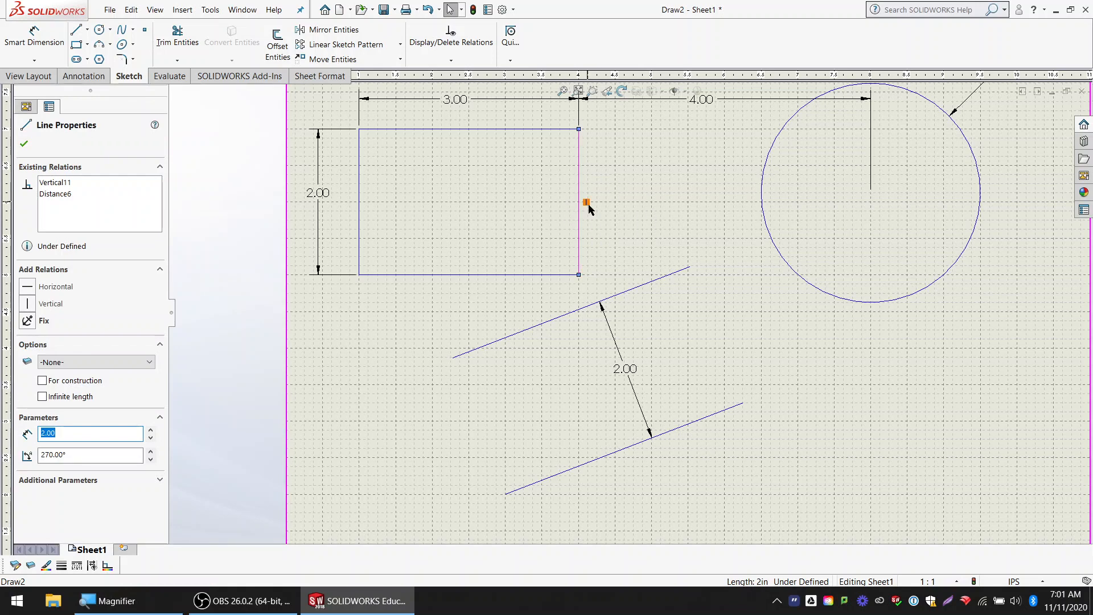
click(674, 207)
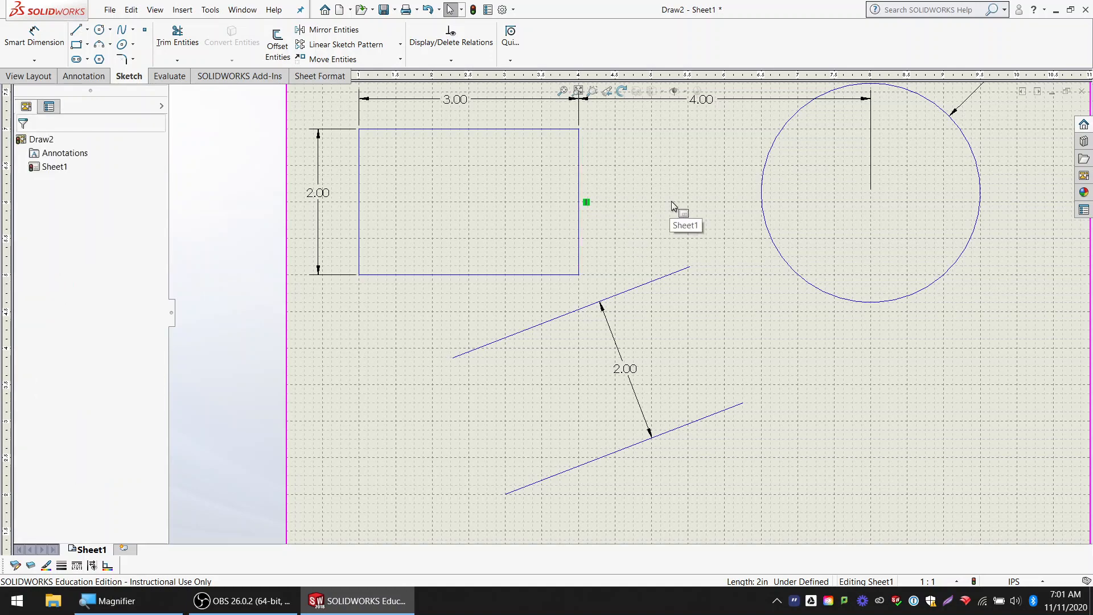
click(579, 177)
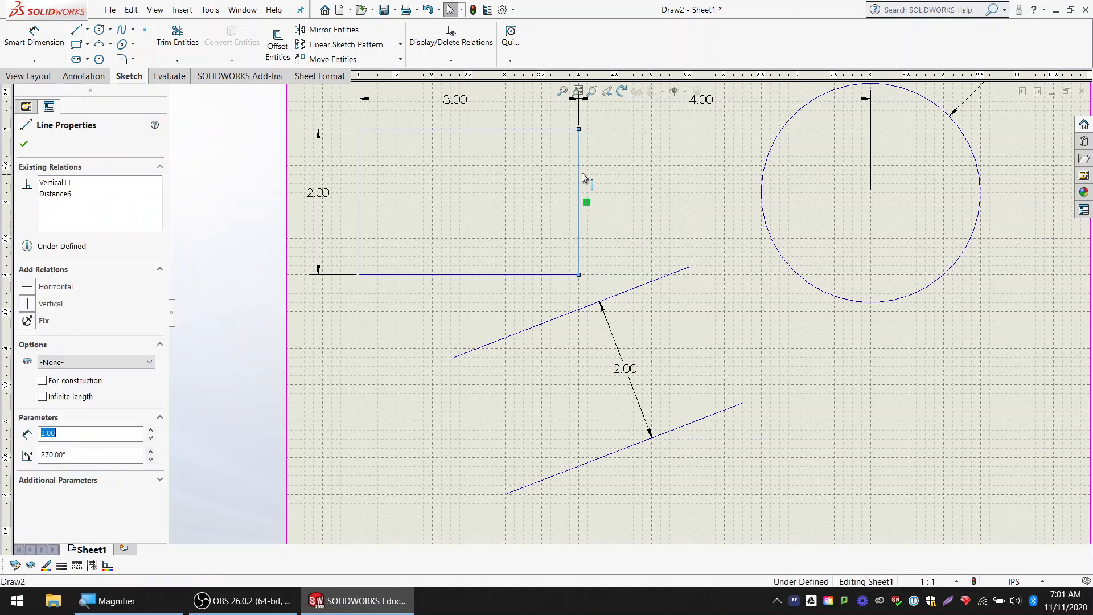
click(539, 130)
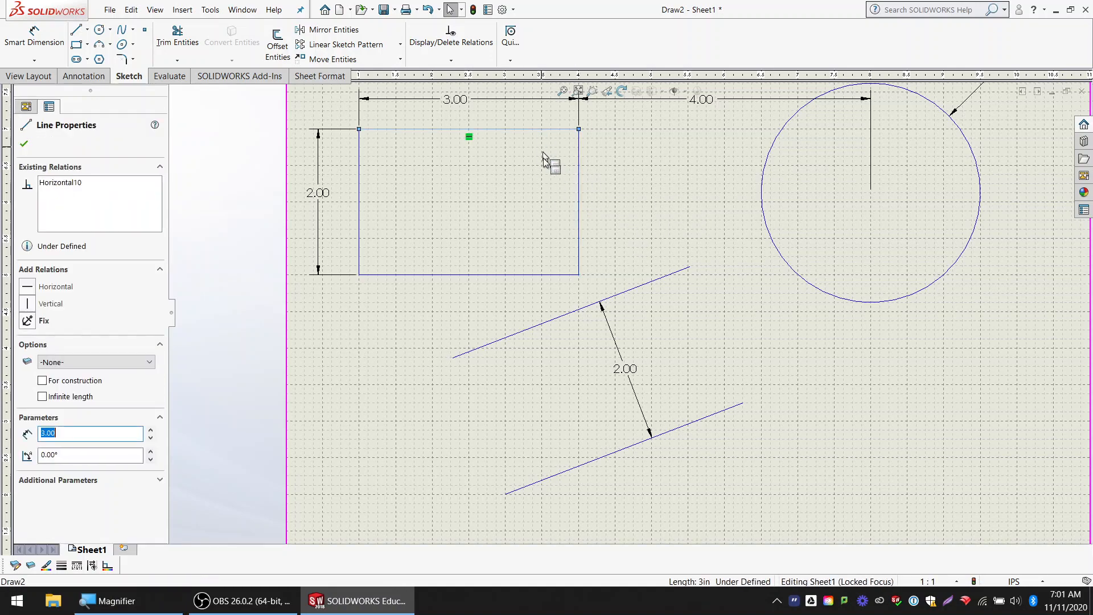
click(579, 196)
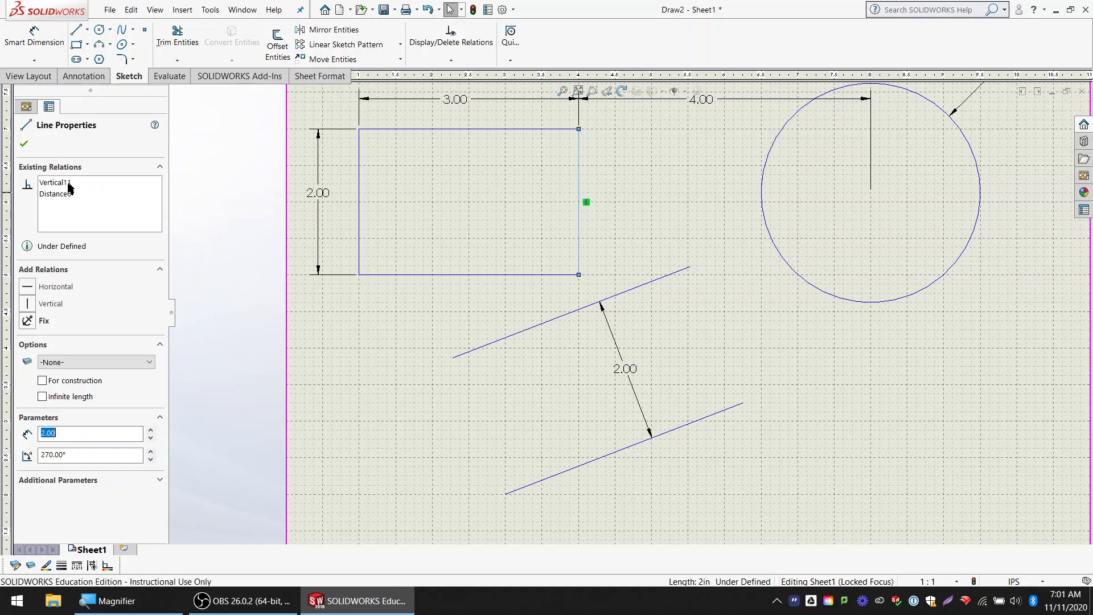
click(586, 203)
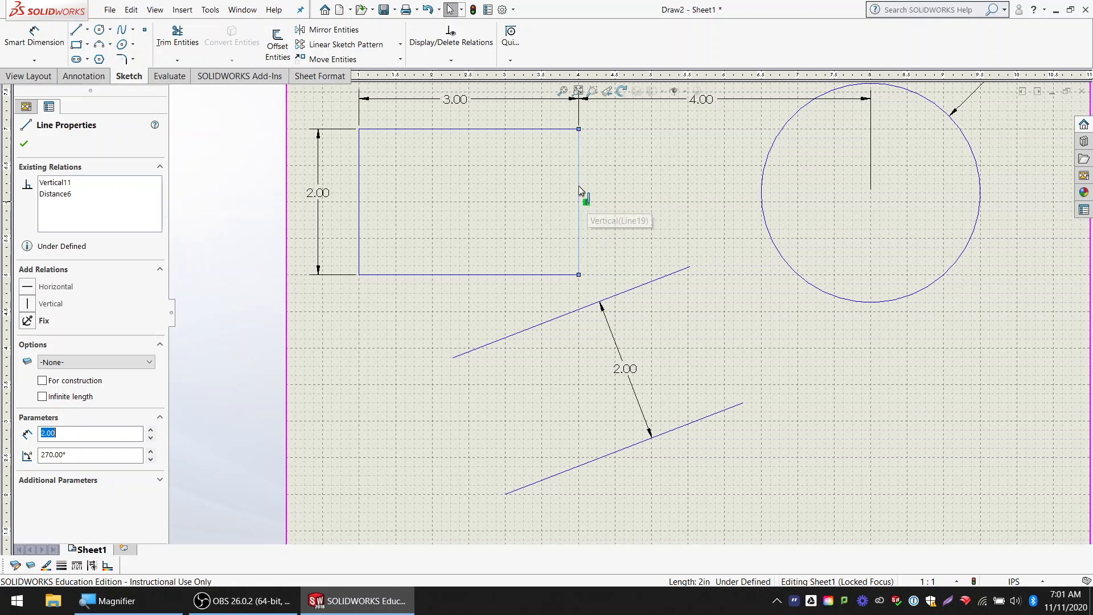
Step: Move the rectangle about 0.25 in to the right by its right side, and delete its 3.00 in width dimension
mouse_move(592, 156)
mouse_down()
mouse_move(621, 155)
mouse_move(599, 161)
mouse_up()
click(473, 100)
key(Delete)
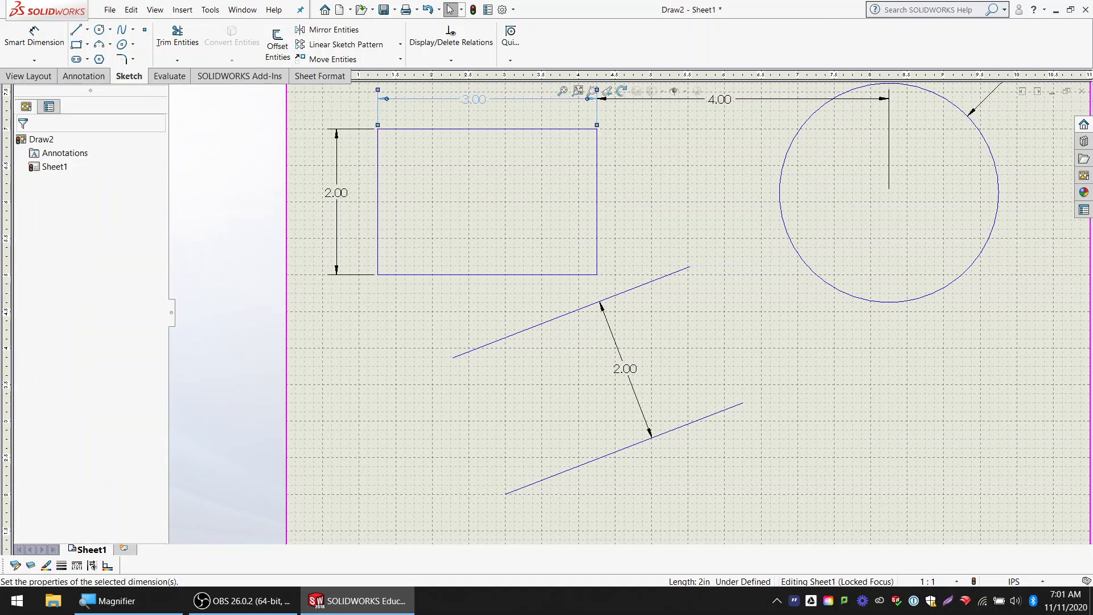
Step: Delete the 4.00 in dimension between the rectangle and circle, and resize the rectangle to about 3.50 in wide by its upper-right corner
click(680, 99)
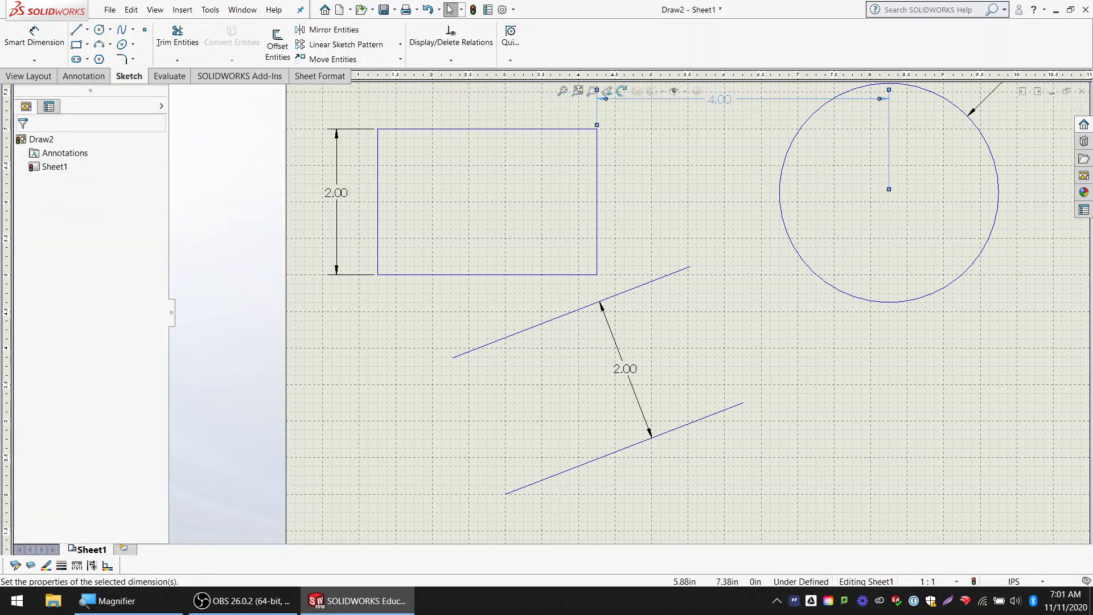
key(Delete)
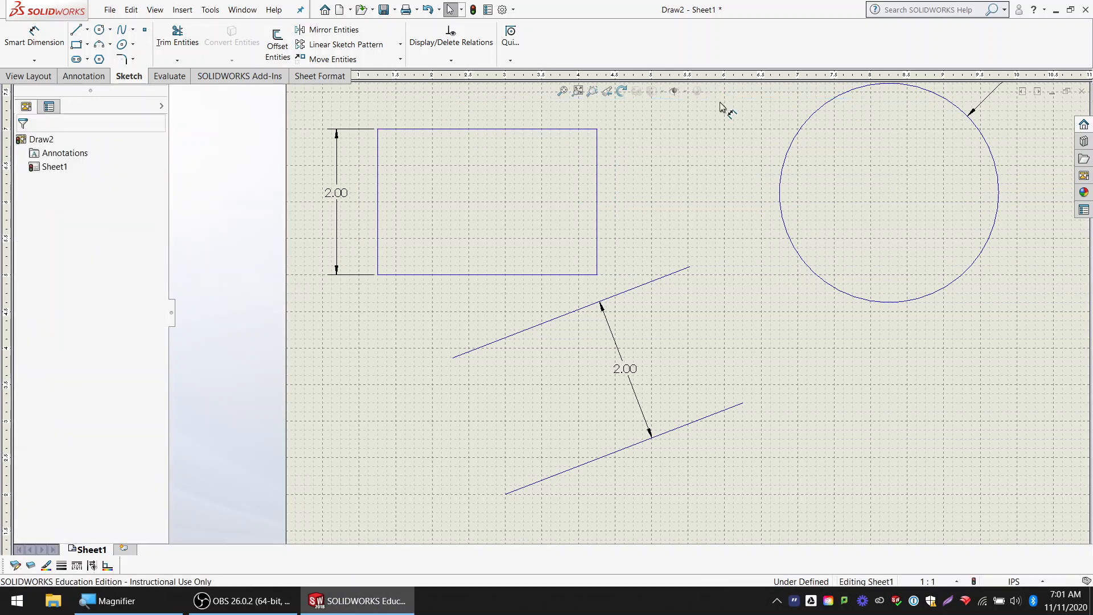
click(598, 180)
mouse_move(602, 180)
mouse_down()
mouse_move(561, 205)
mouse_move(607, 193)
mouse_move(586, 172)
mouse_up()
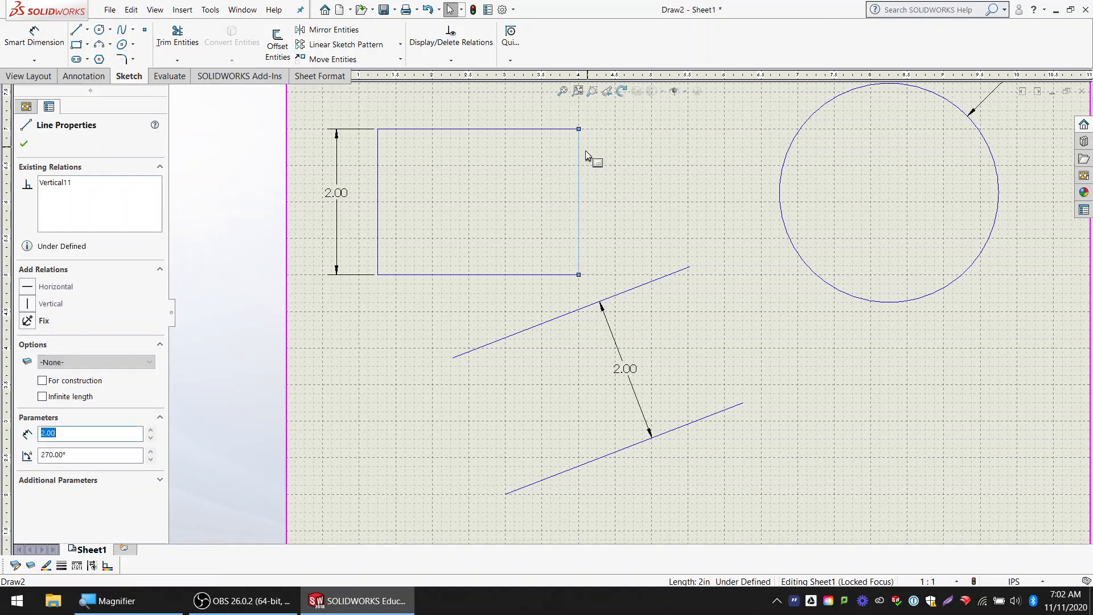
drag(580, 130, 634, 121)
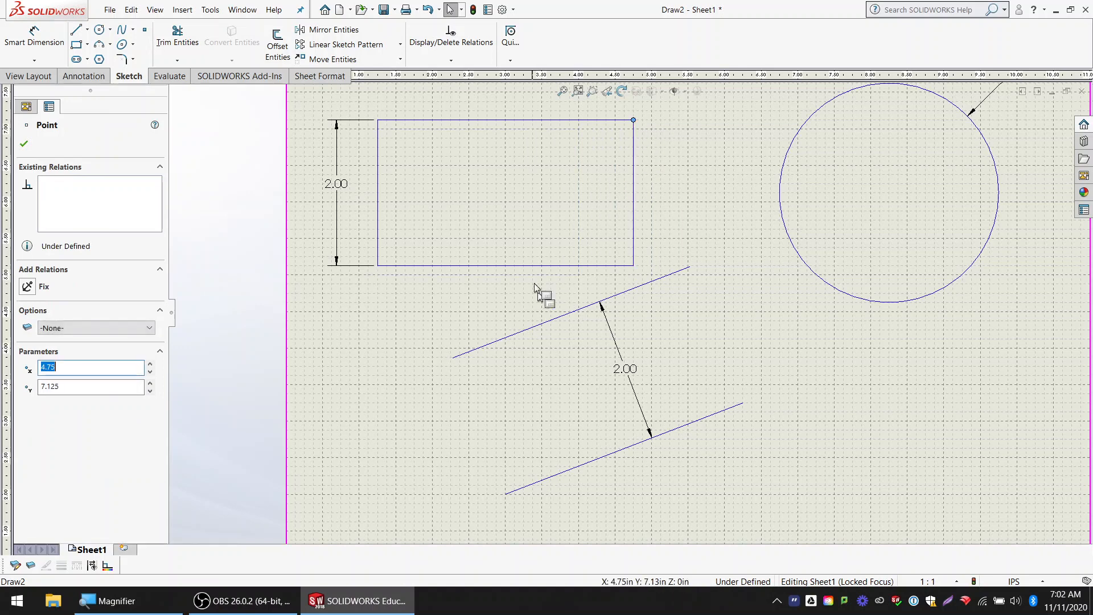
Step: Sketch a vertical line about 1.875 in long beside the sheet's left edge and stretch it to about 2 in by its upper endpoint
click(75, 29)
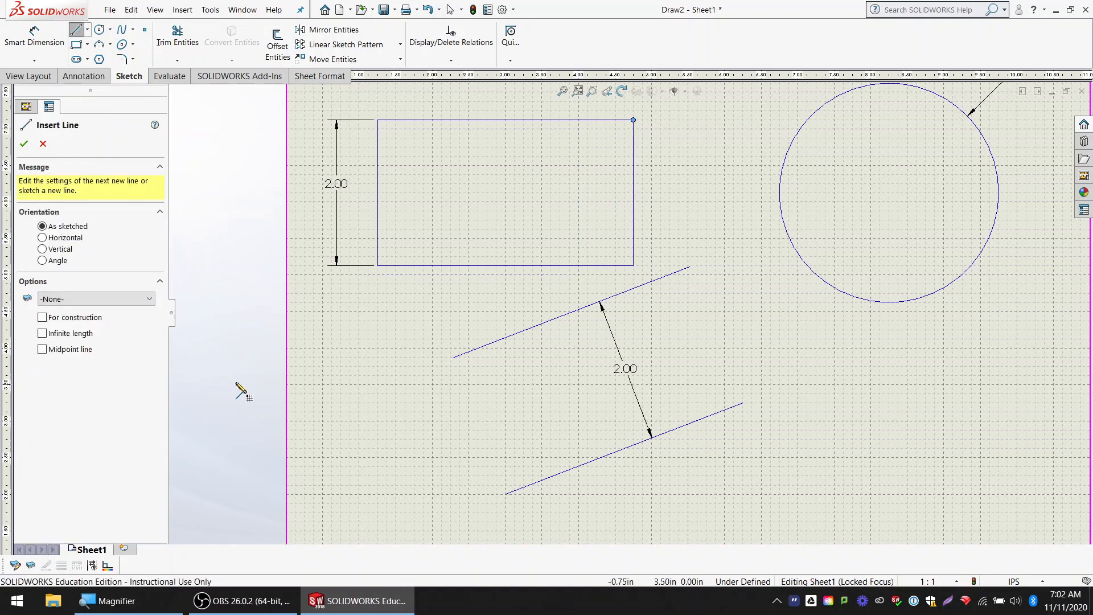
click(240, 375)
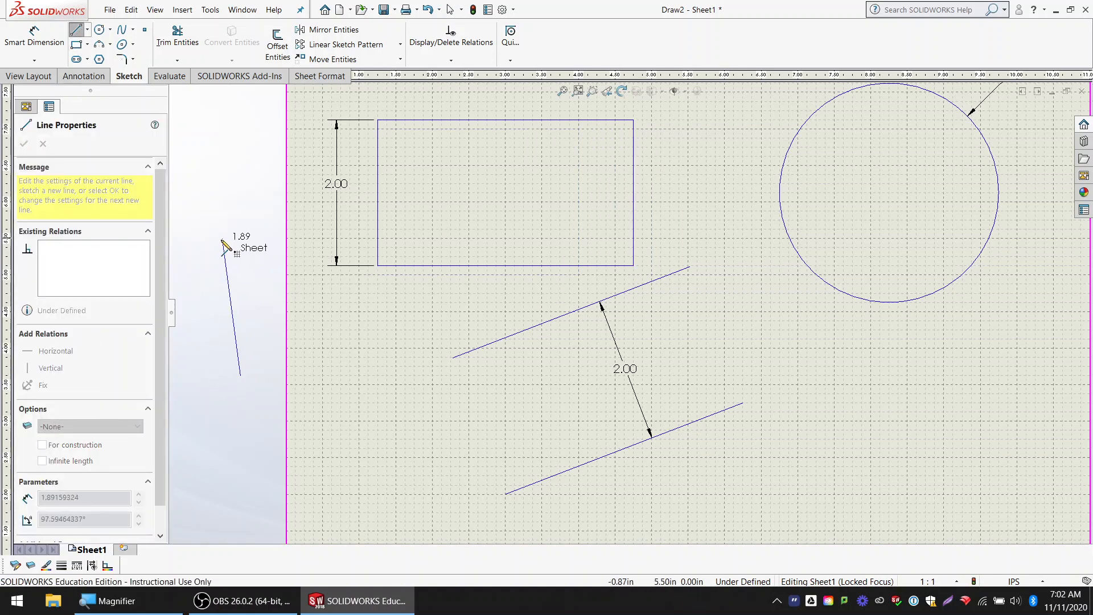
click(241, 239)
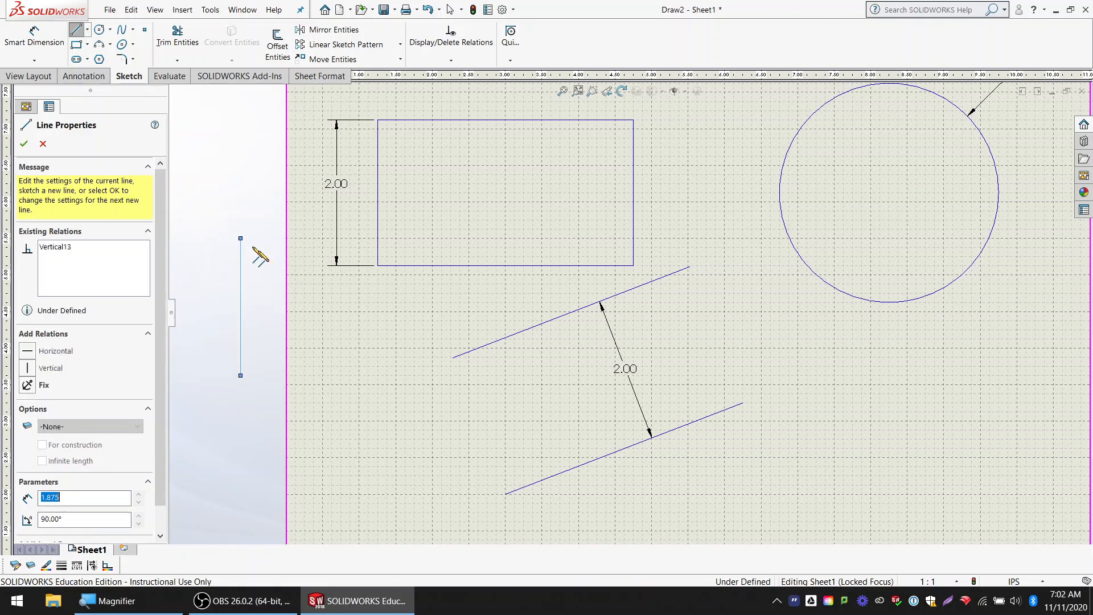
key(Escape)
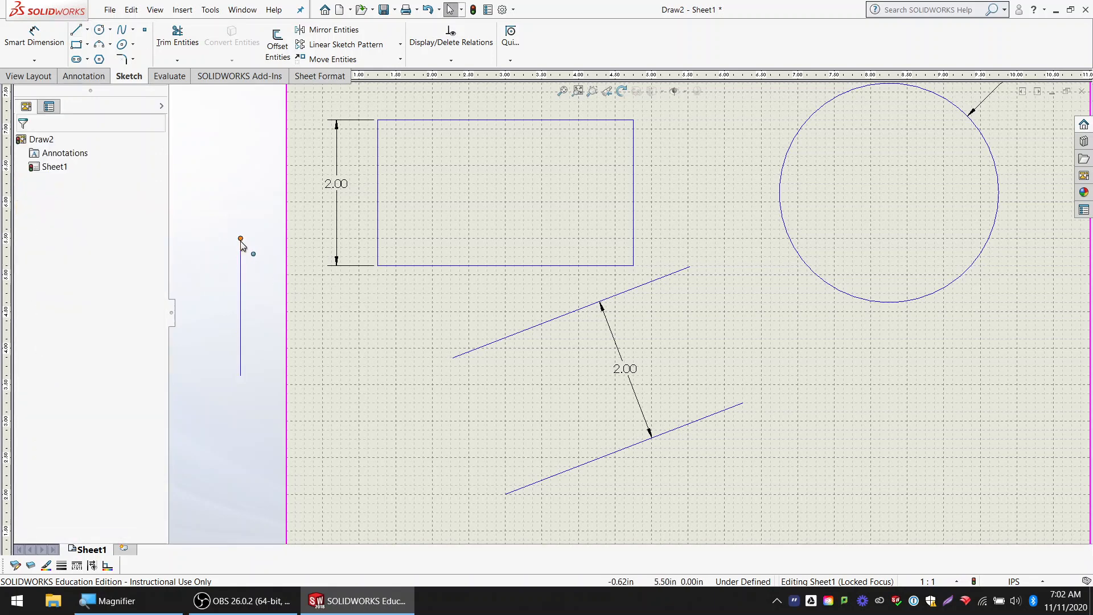
mouse_move(241, 242)
mouse_down()
mouse_move(223, 272)
mouse_move(249, 230)
mouse_up()
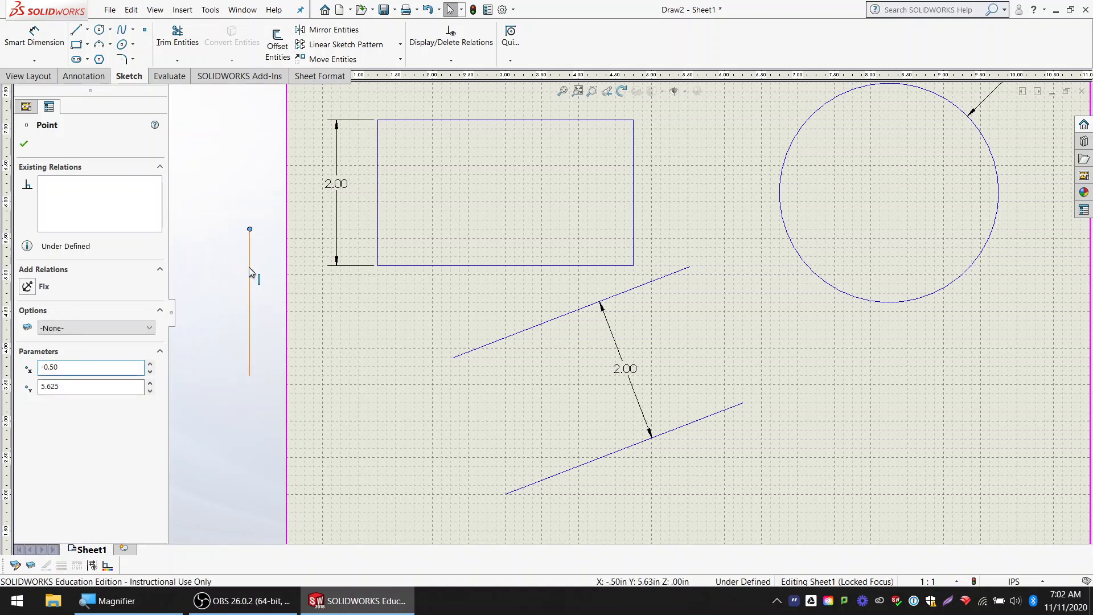
Step: Delete the Vertical relation of the line beside the sheet and tilt it to about 87° by moving its upper endpoint
click(249, 268)
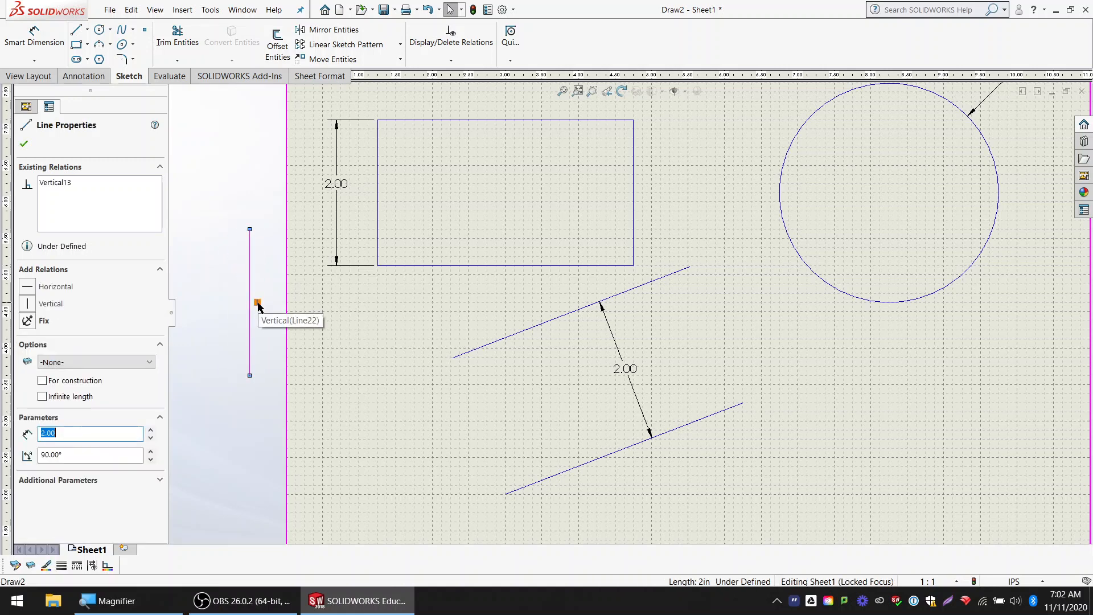
key(Escape)
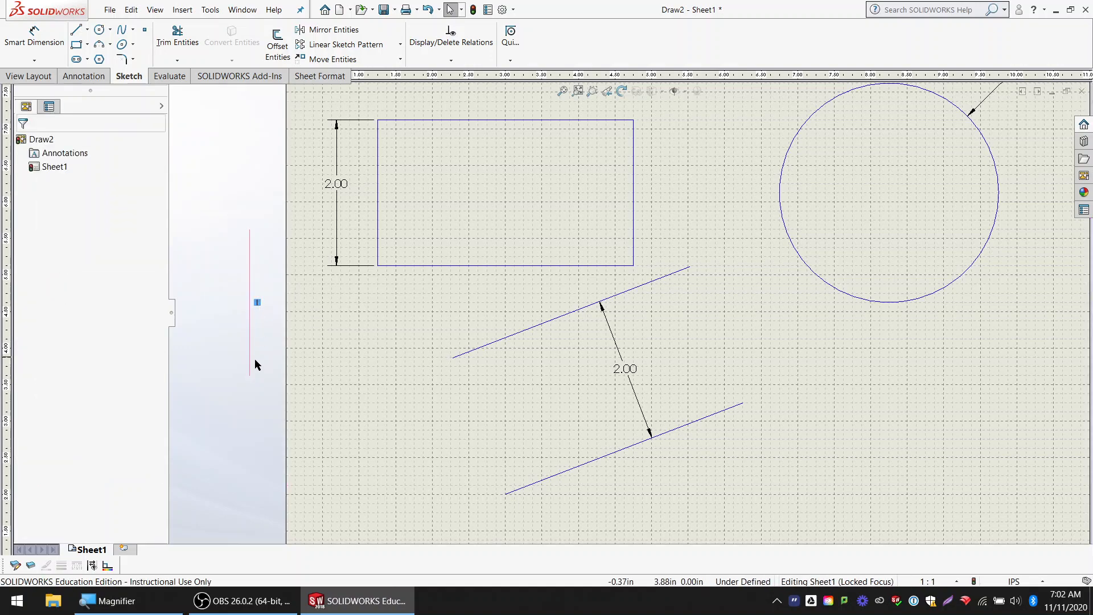
click(250, 237)
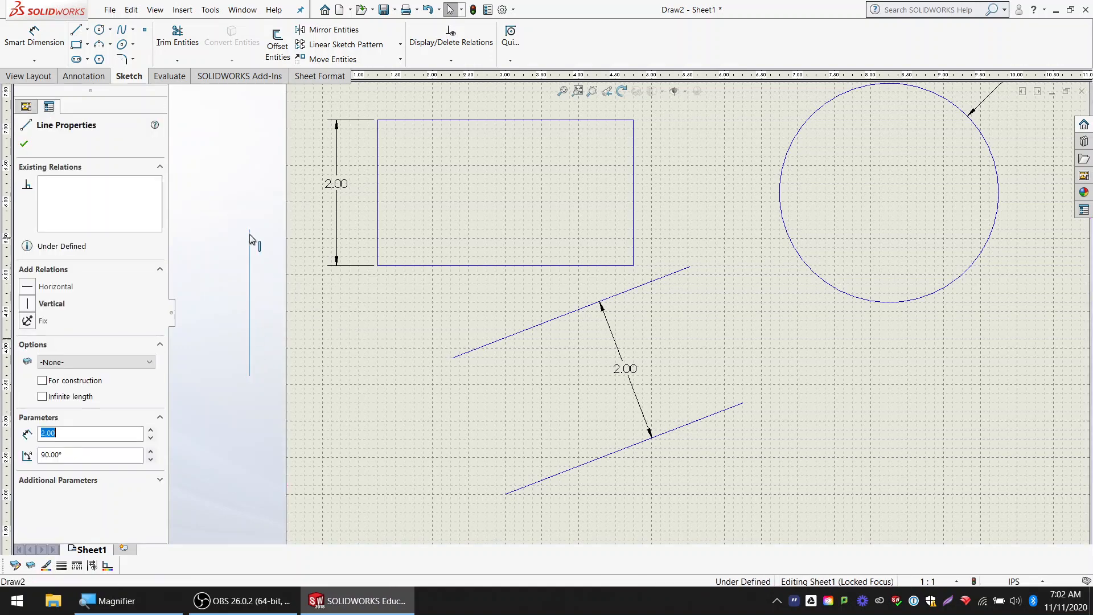
drag(249, 231, 259, 202)
Step: Delete the tilted line beside the sheet
click(262, 230)
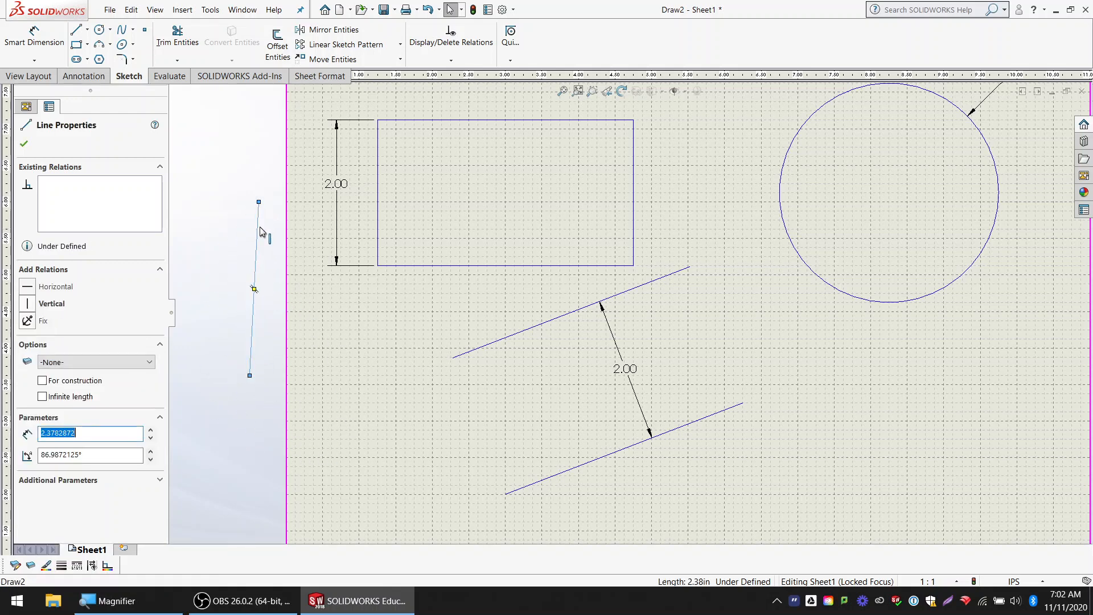
key(Delete)
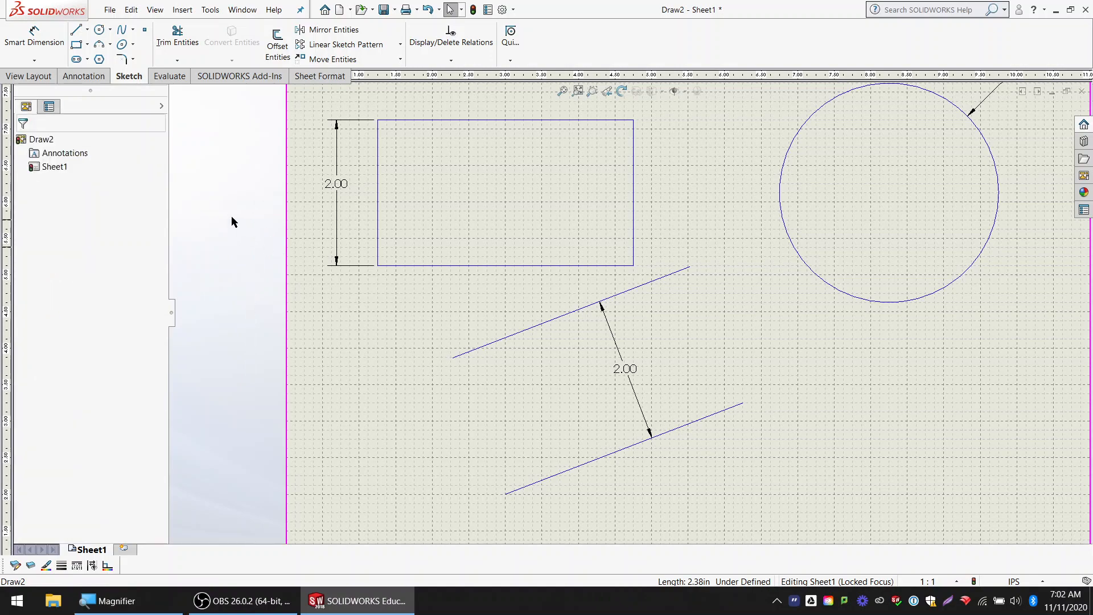
Step: Delete the top side of the rectangle and undo the deletion
scroll(537, 203, up, 2)
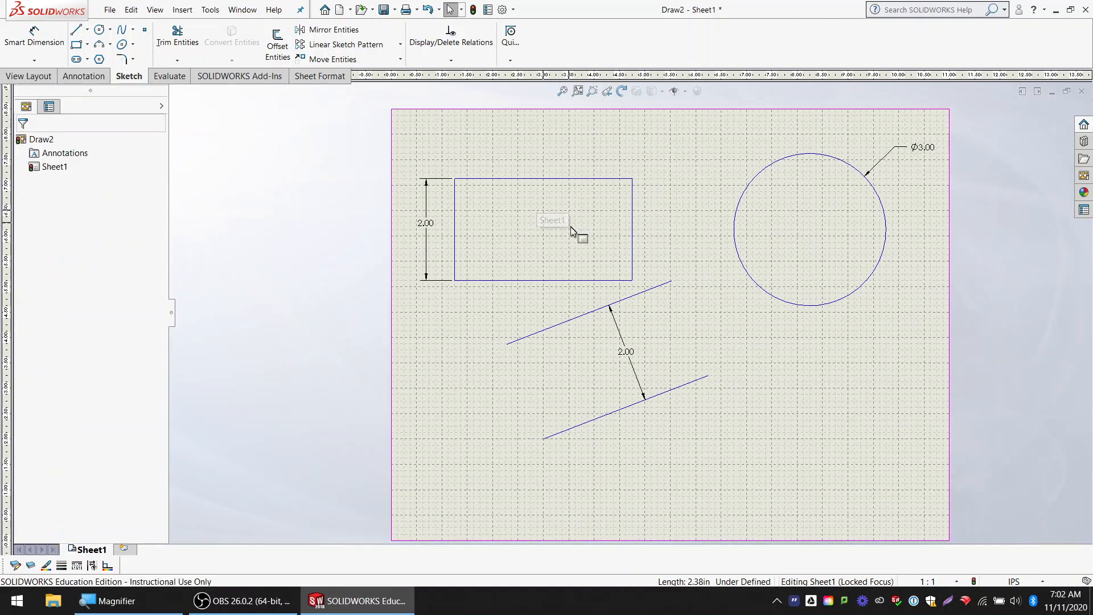
scroll(575, 231, down, 1)
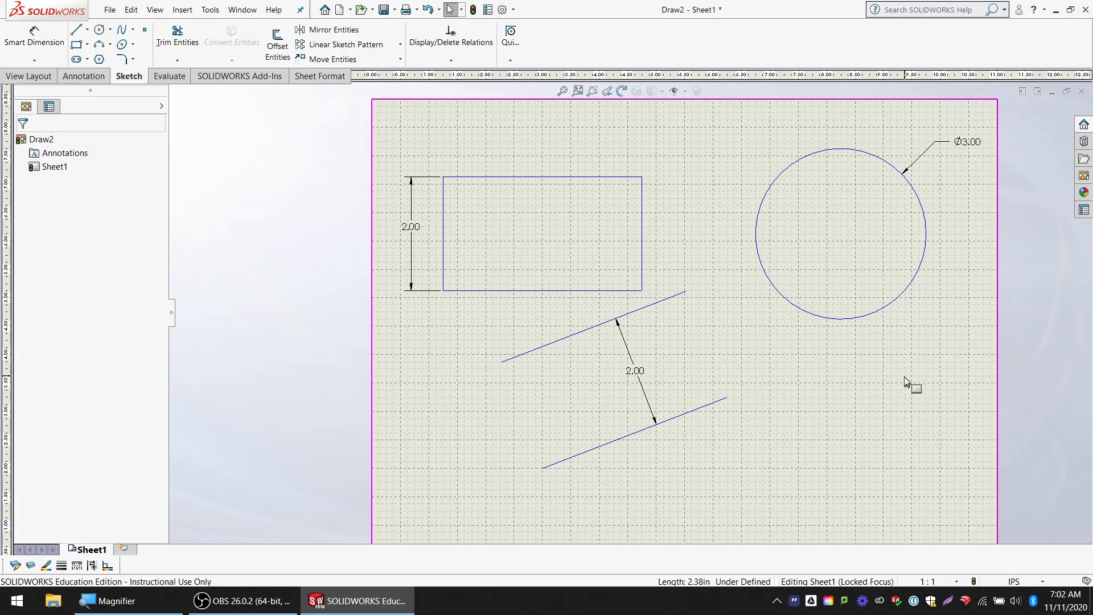
scroll(954, 384, down, 1)
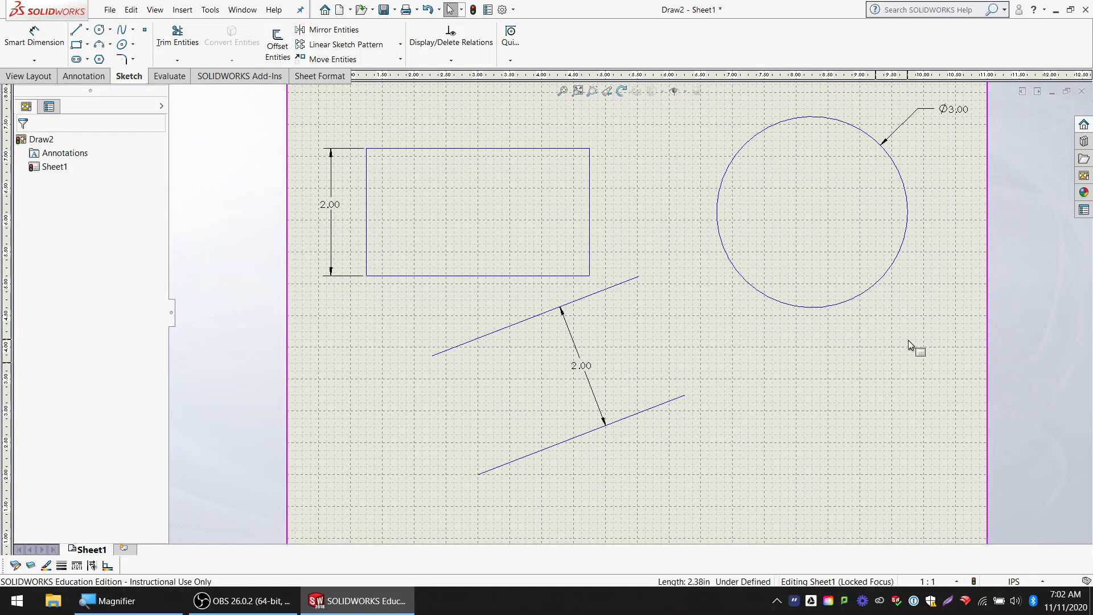
key(z)
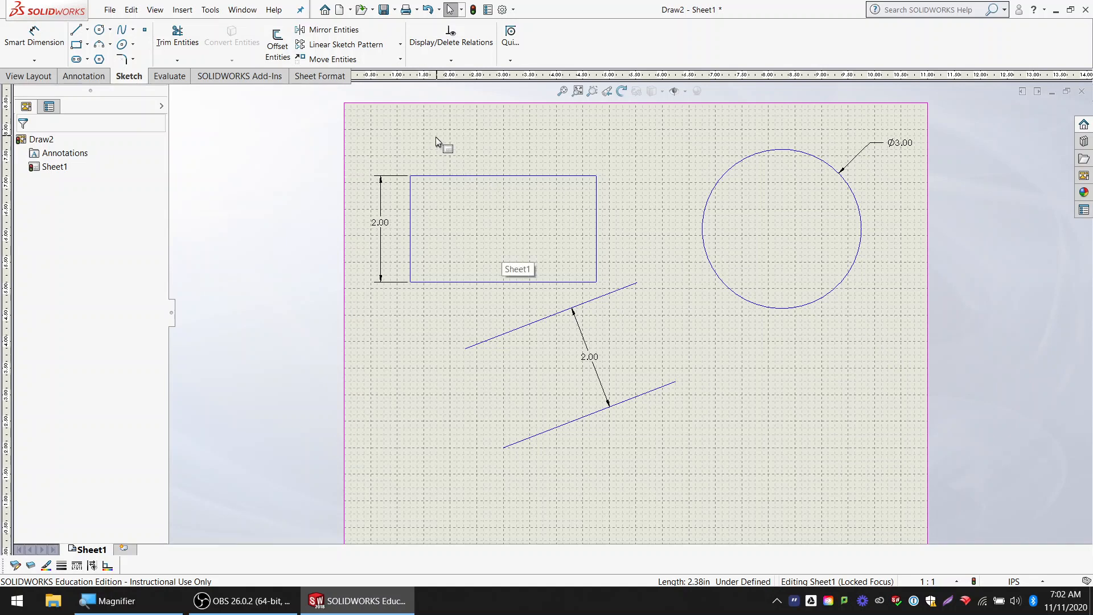
click(501, 175)
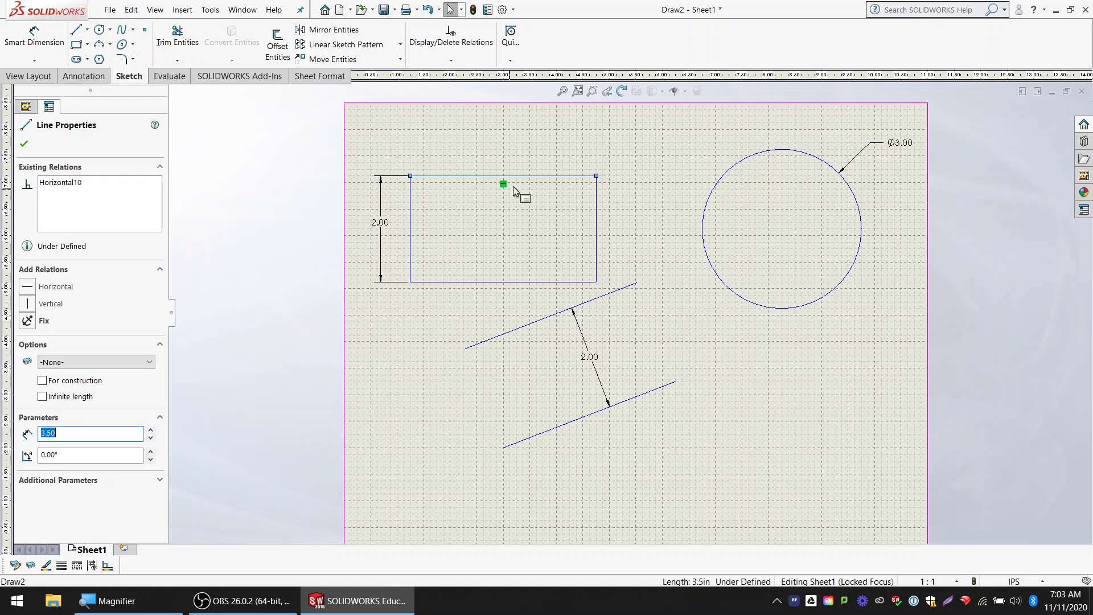
click(303, 244)
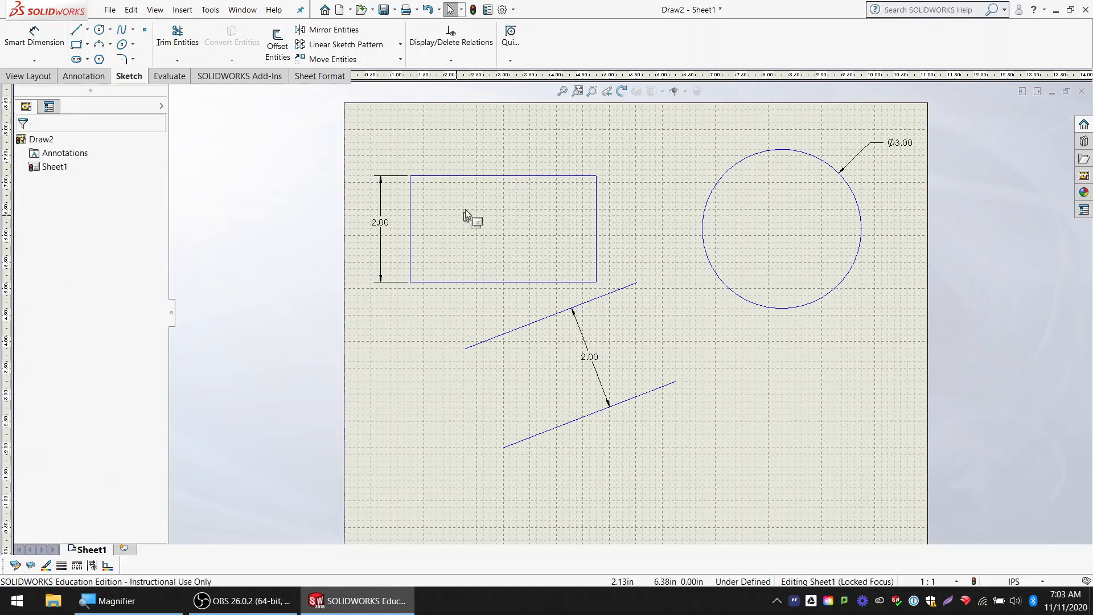
click(470, 177)
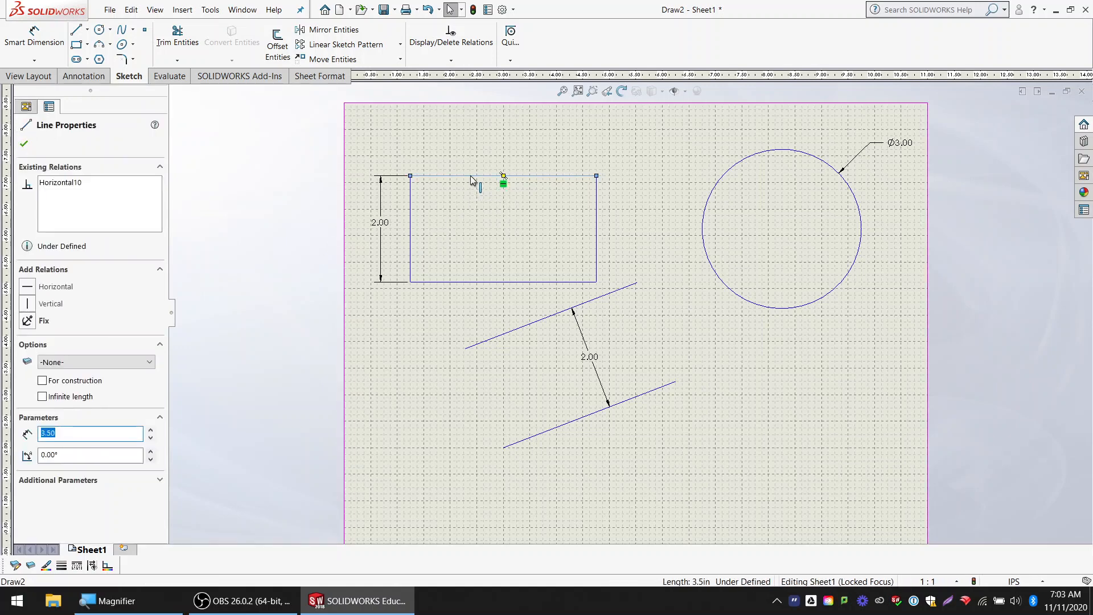
key(Delete)
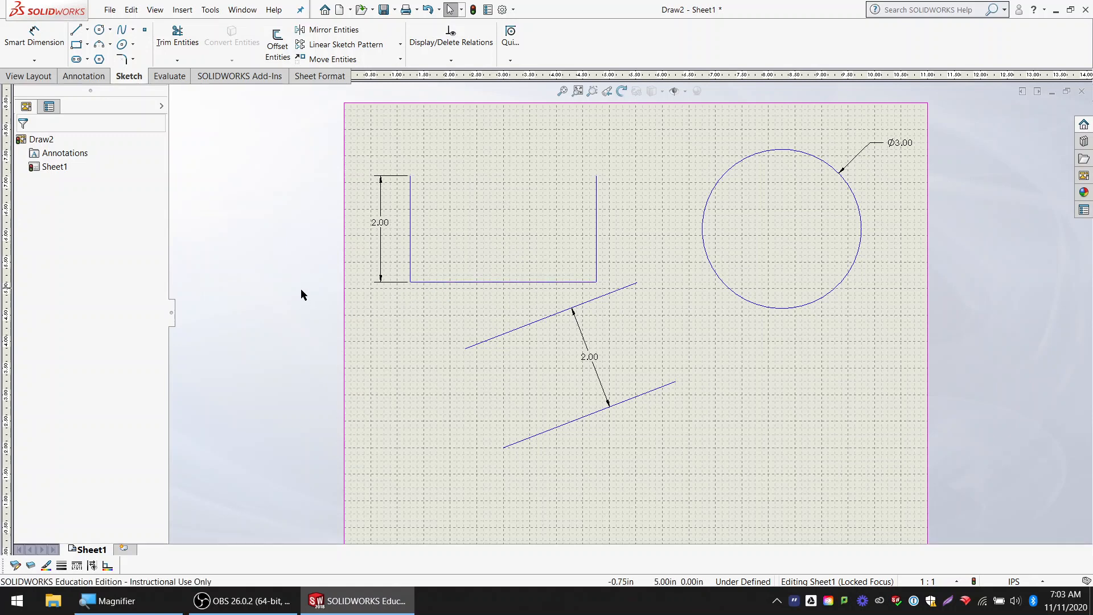
key(ctrl+z)
click(313, 245)
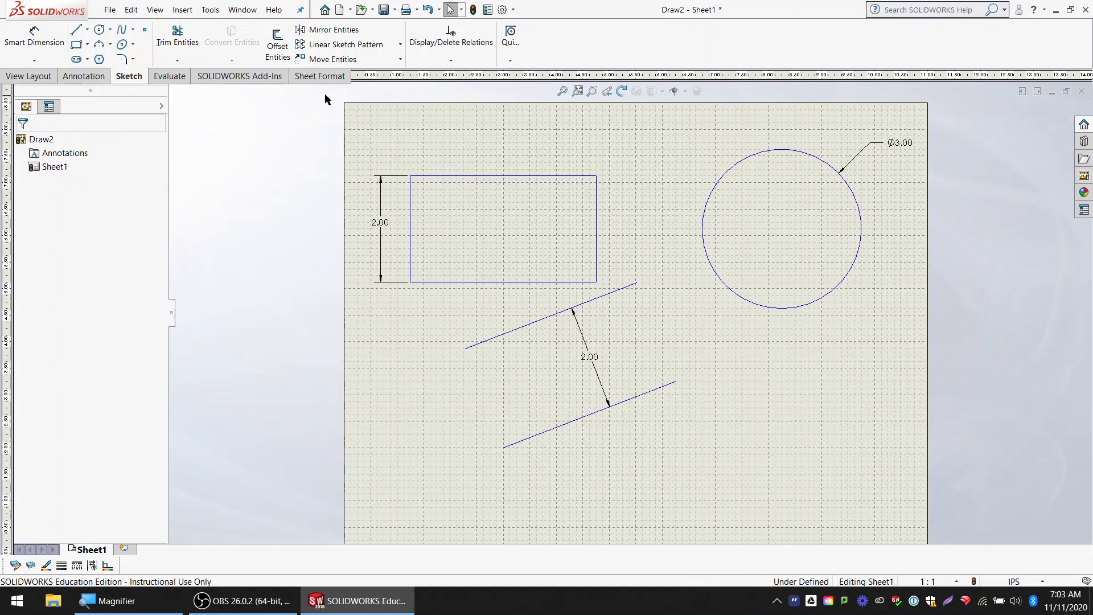
Step: Box-select all sketch entities and dimensions, and again only the rectangle and circle with their dimensions, clearing each selection
drag(325, 94, 959, 487)
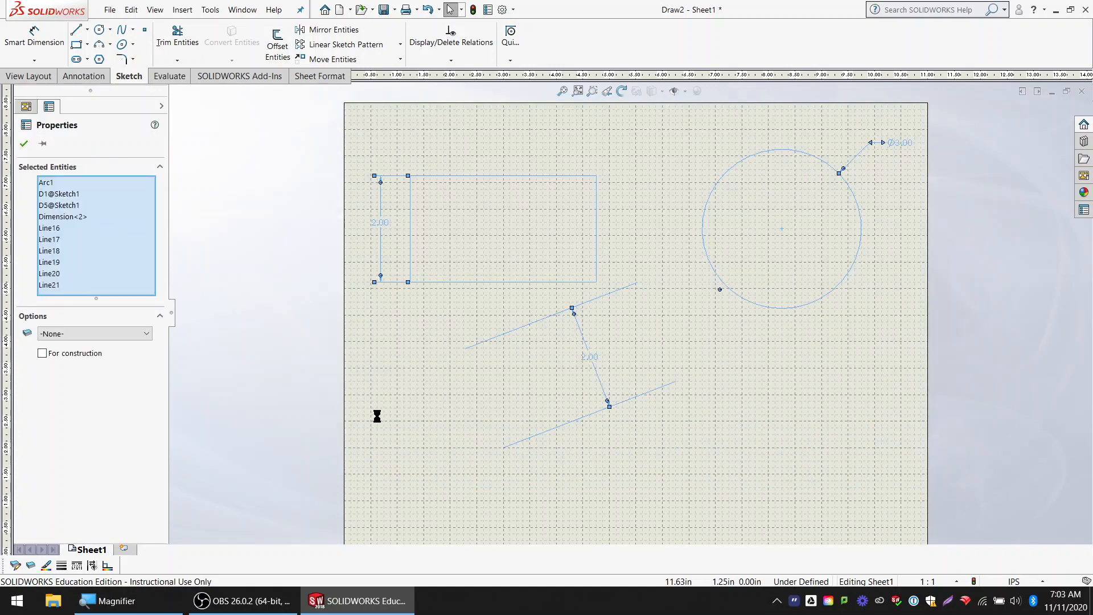
click(260, 369)
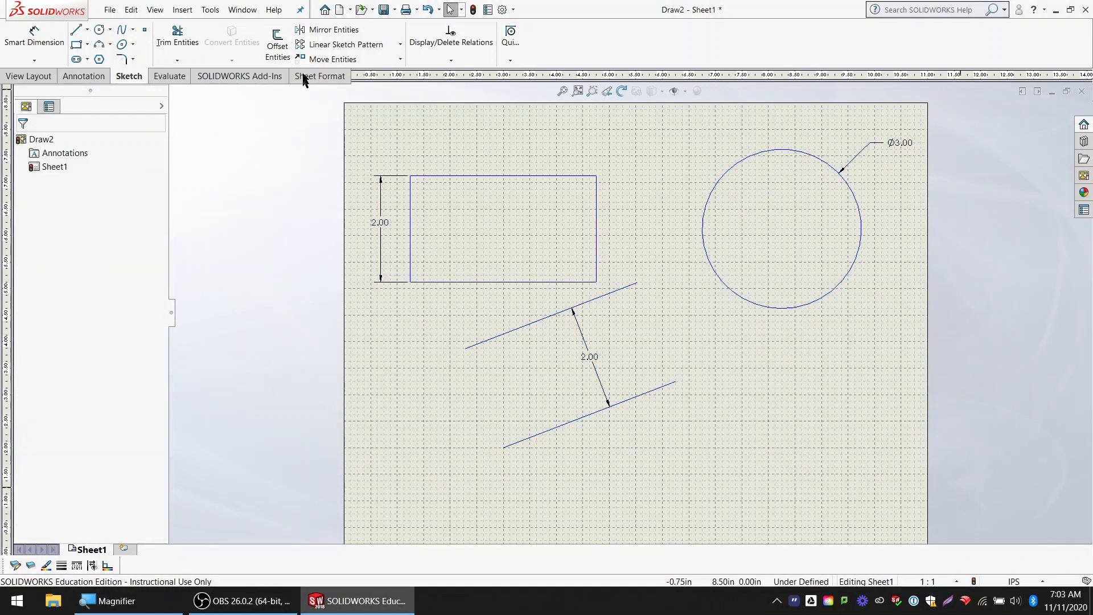
drag(292, 124, 955, 317)
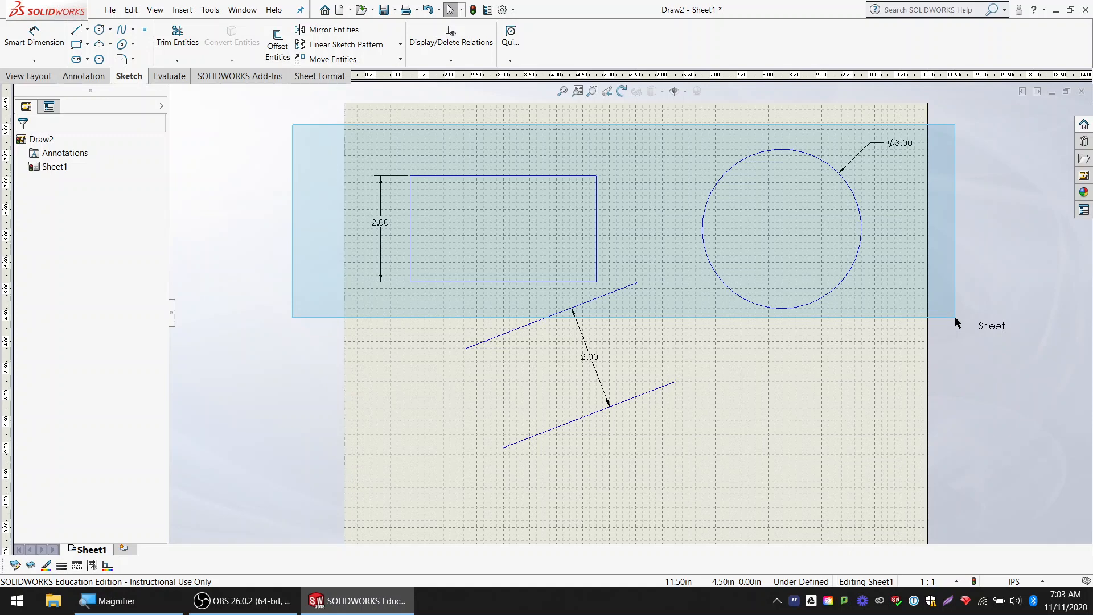
drag(954, 316, 958, 321)
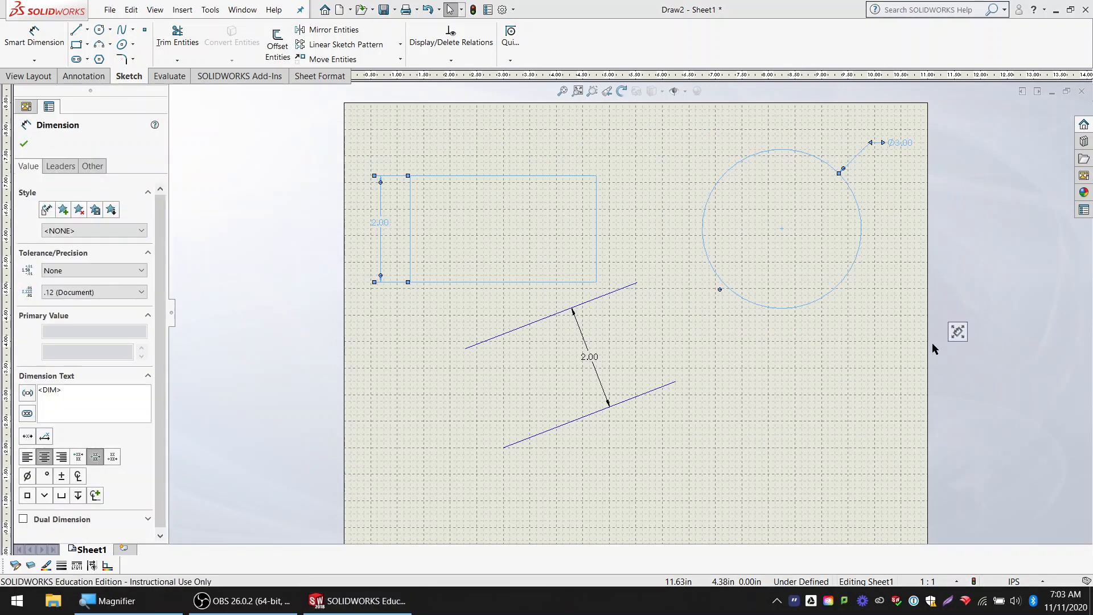
click(992, 258)
Step: Select both diagonal lines, the circle and the rectangle's right and bottom sides with a crossing box, and clear the selection
drag(1025, 425, 442, 199)
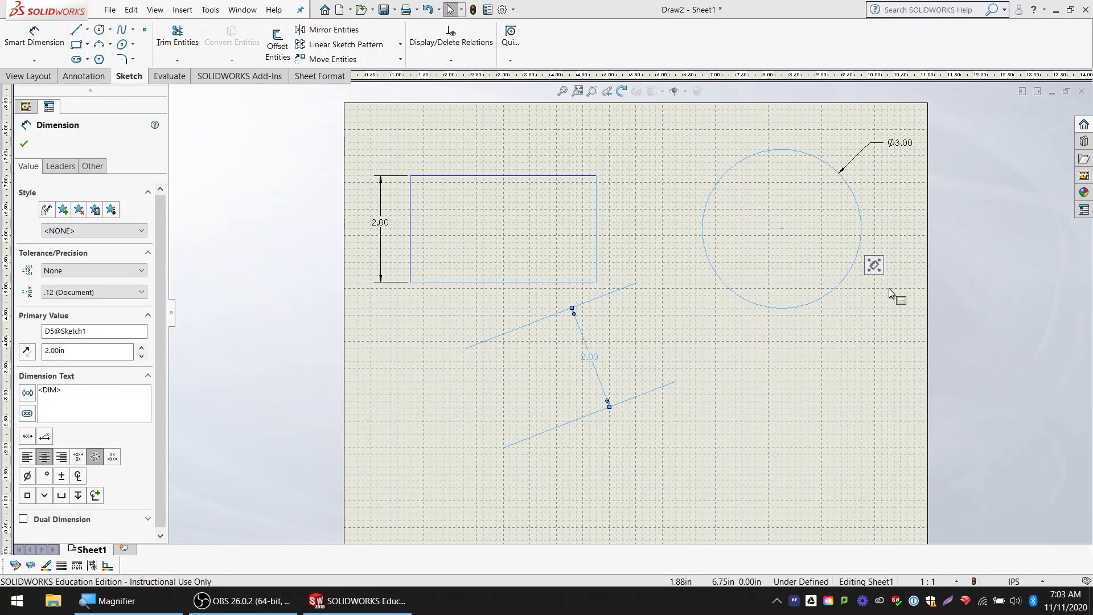
click(971, 257)
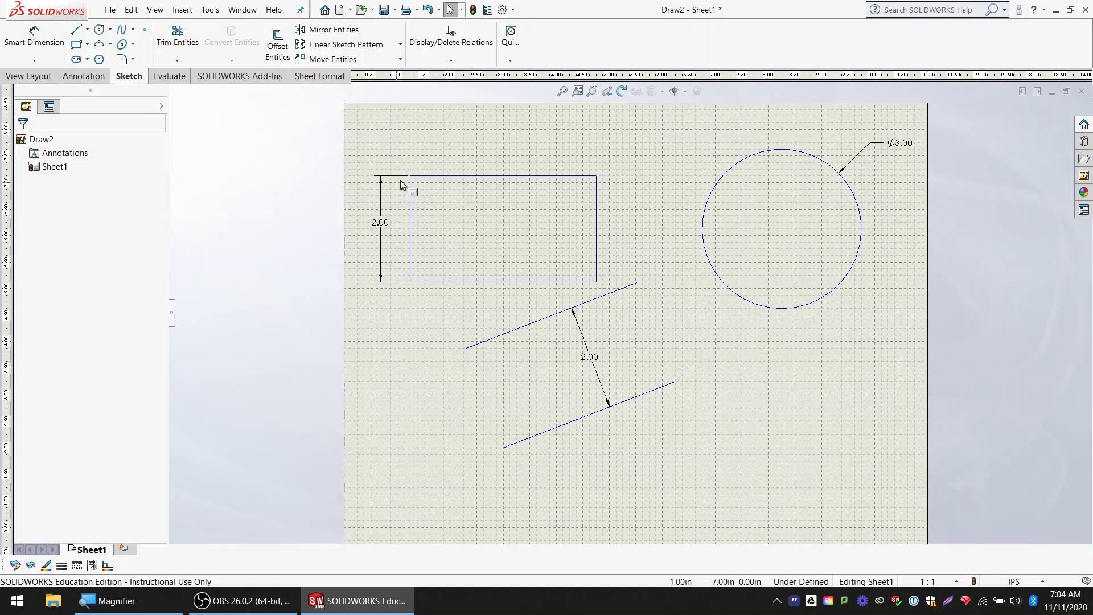
Step: Add a Horizontal relation to the upper diagonal line
click(474, 176)
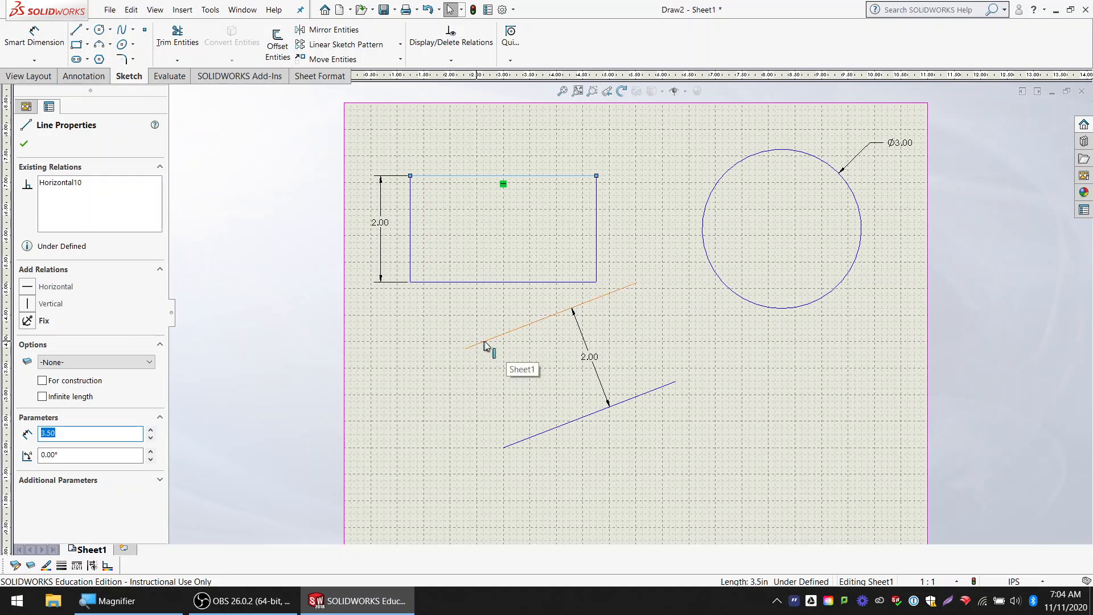
click(516, 337)
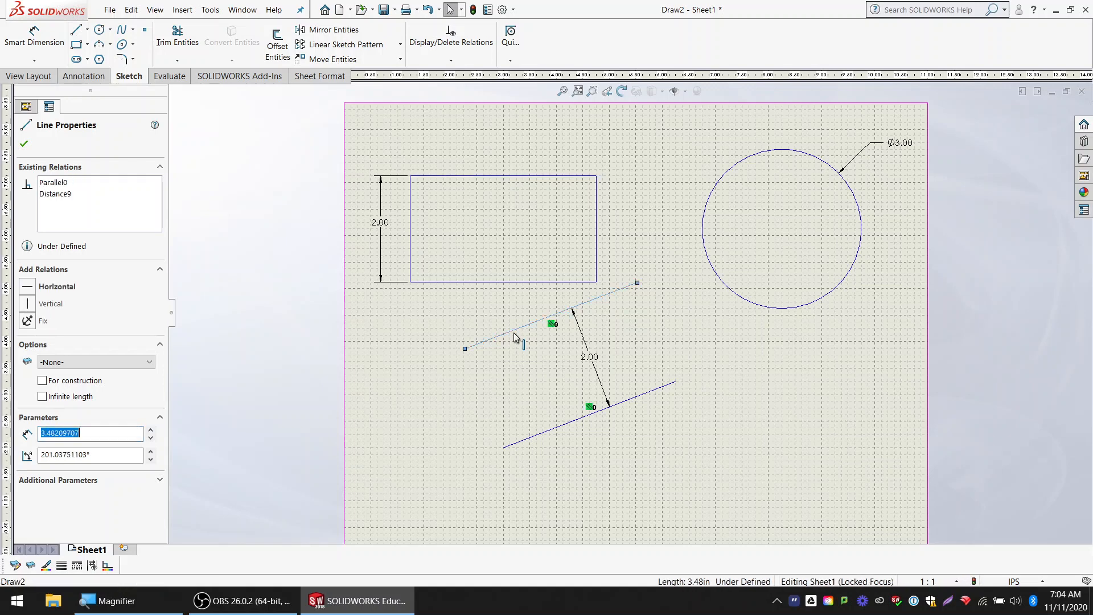
click(28, 289)
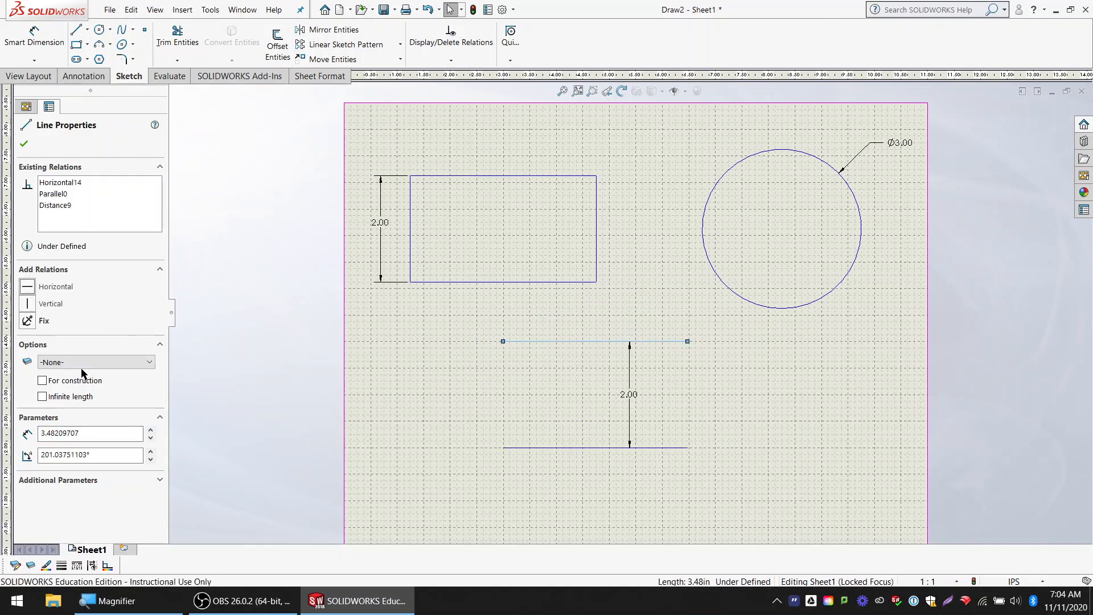
click(255, 286)
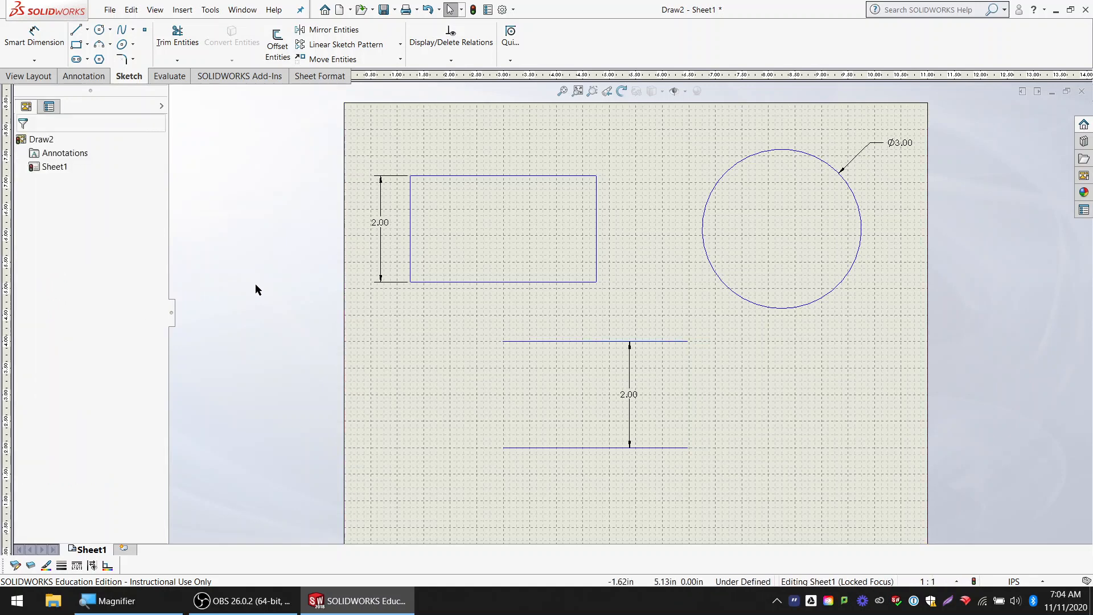
Step: Draw a 10 by 7.5 in corner rectangle as a border 0.5 in inside the sheet edges and fix all its sides
click(76, 44)
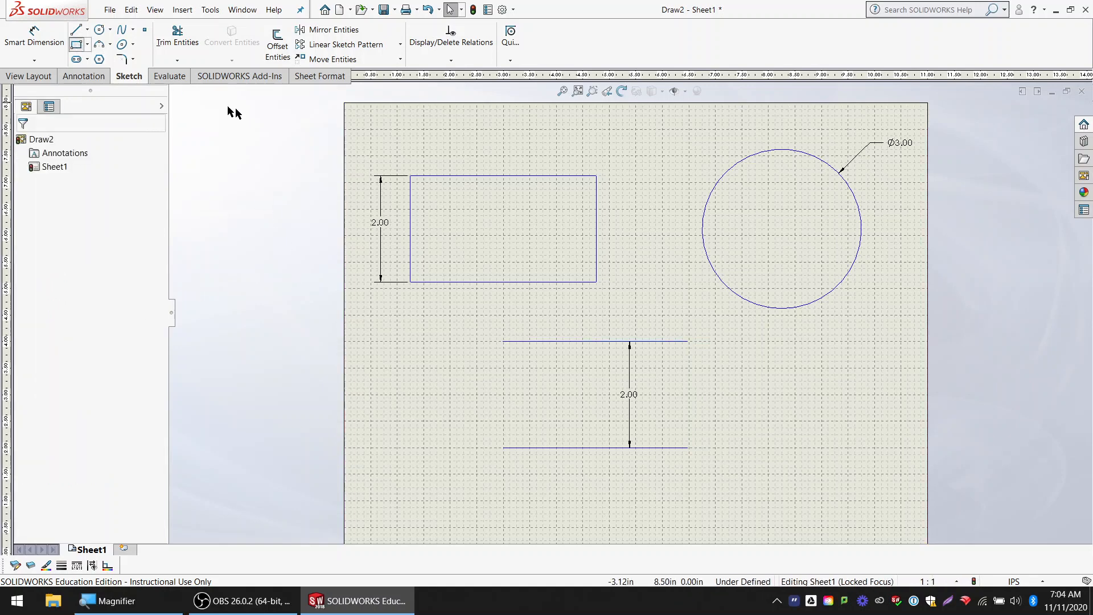
click(370, 130)
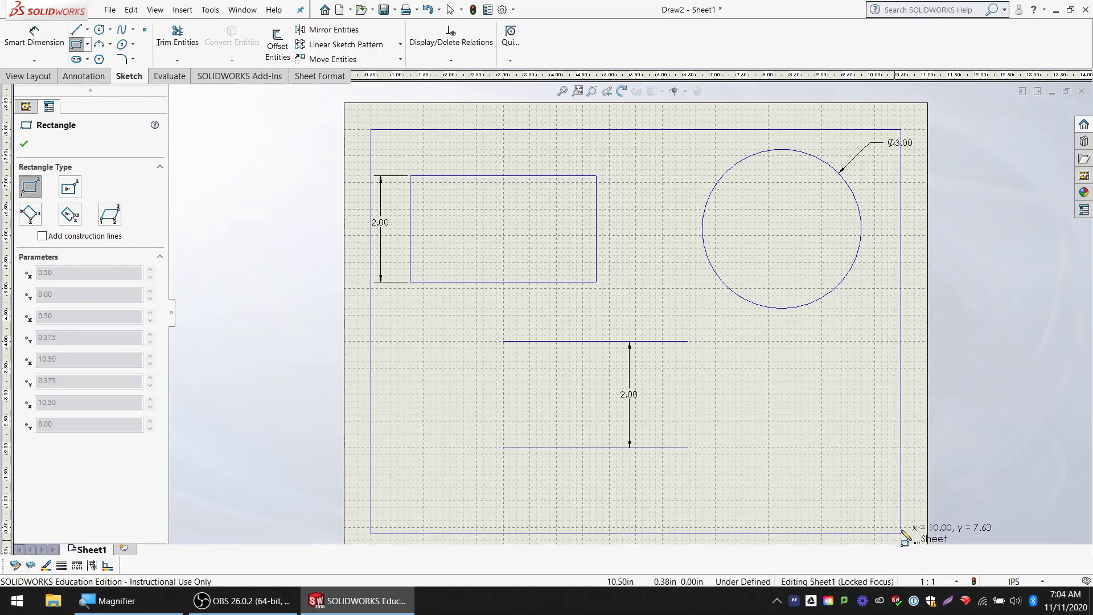
scroll(902, 536, down, 1)
scroll(896, 535, up, 2)
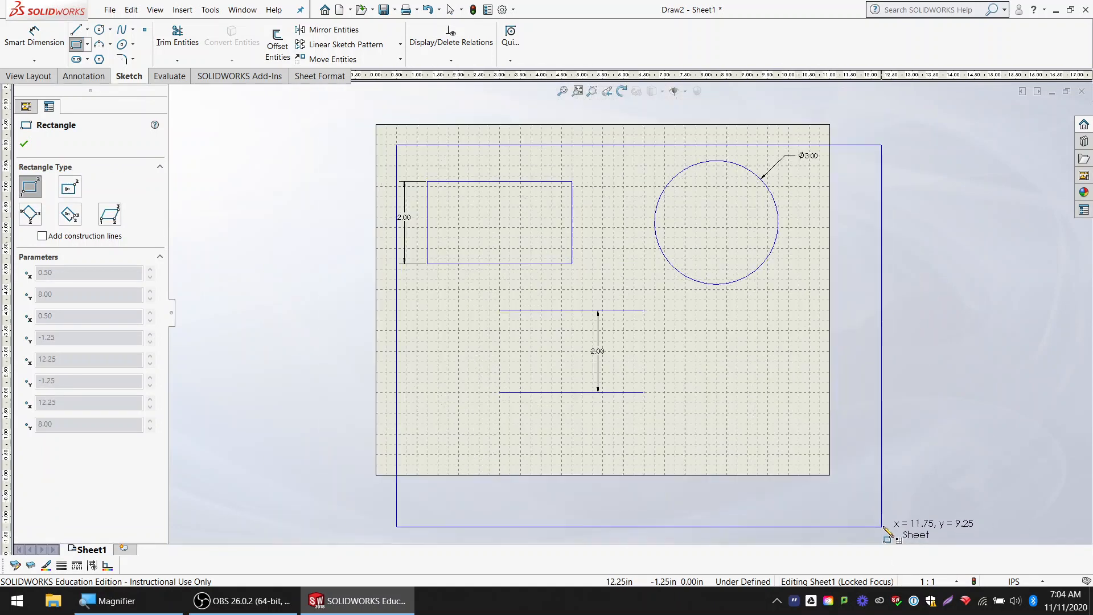
click(810, 455)
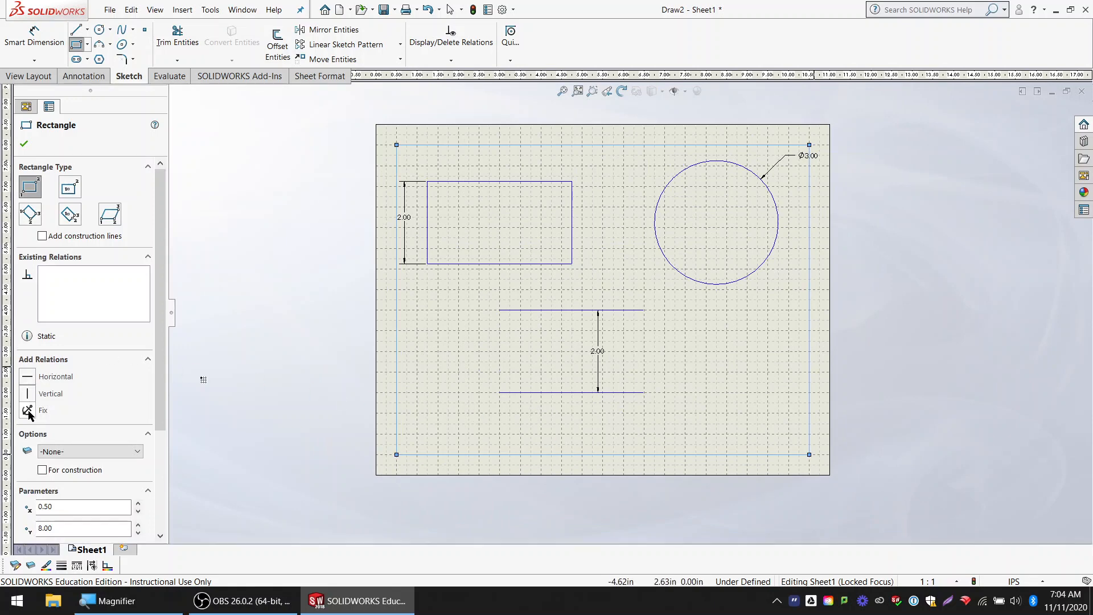
click(273, 352)
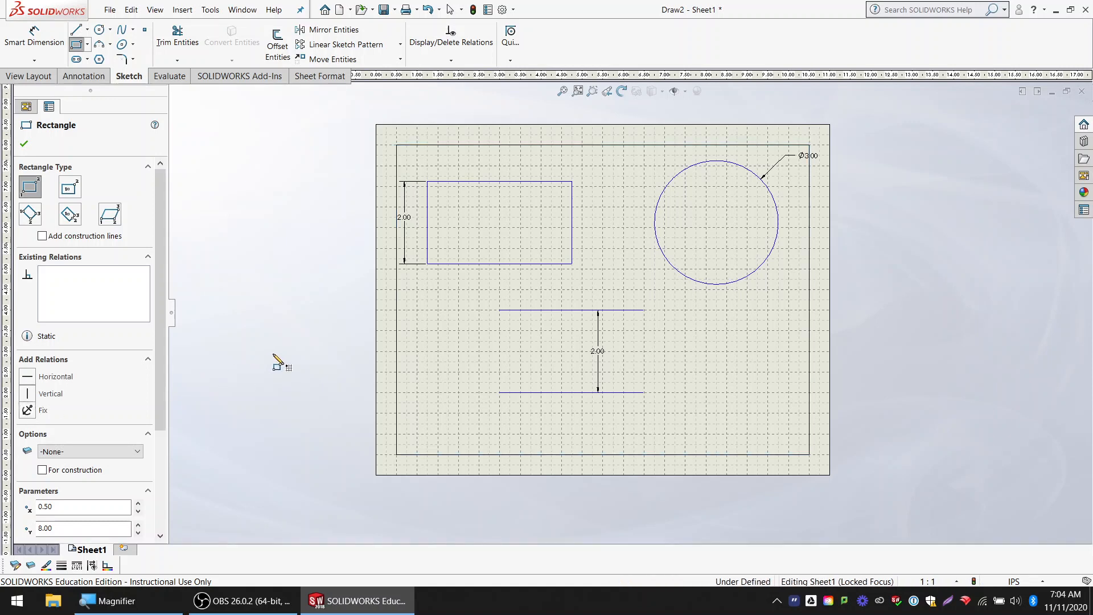
key(Escape)
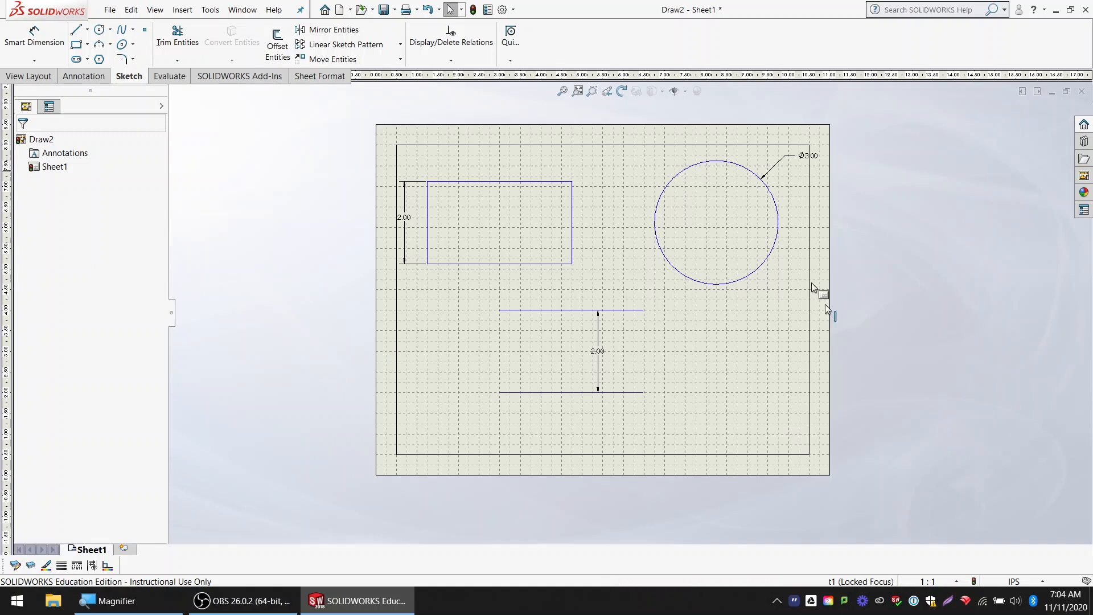
Step: Inspect the existing relations of the border's bottom line, highlight its Fixed relation, and clear the selection
click(711, 454)
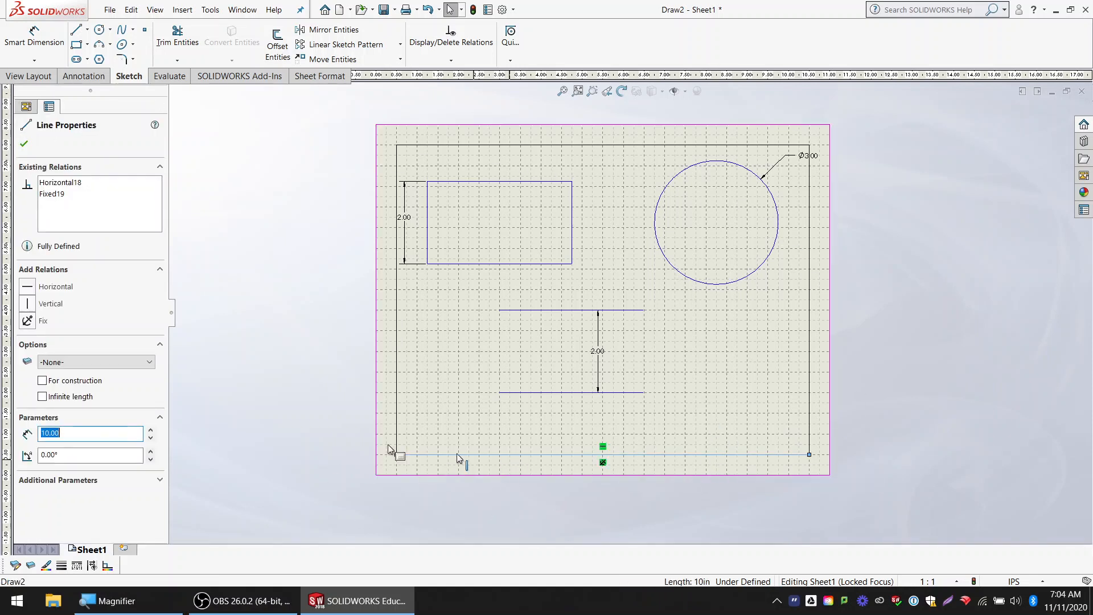
click(52, 194)
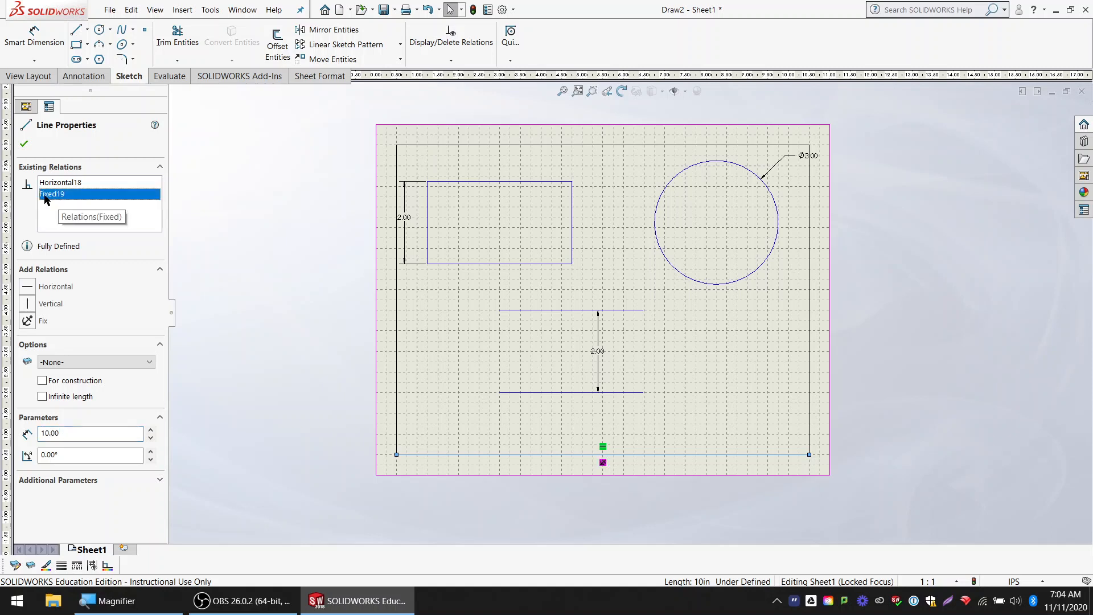
click(300, 353)
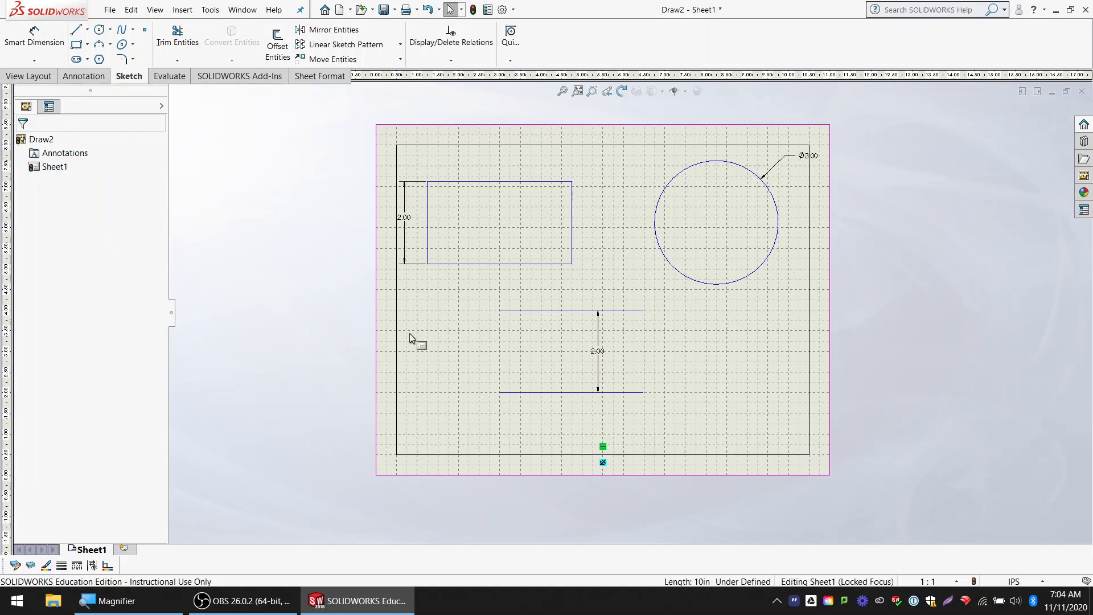
Step: Move the inner rectangle's height dimension closer to its left side and dimension the length of its bottom side below it
click(415, 223)
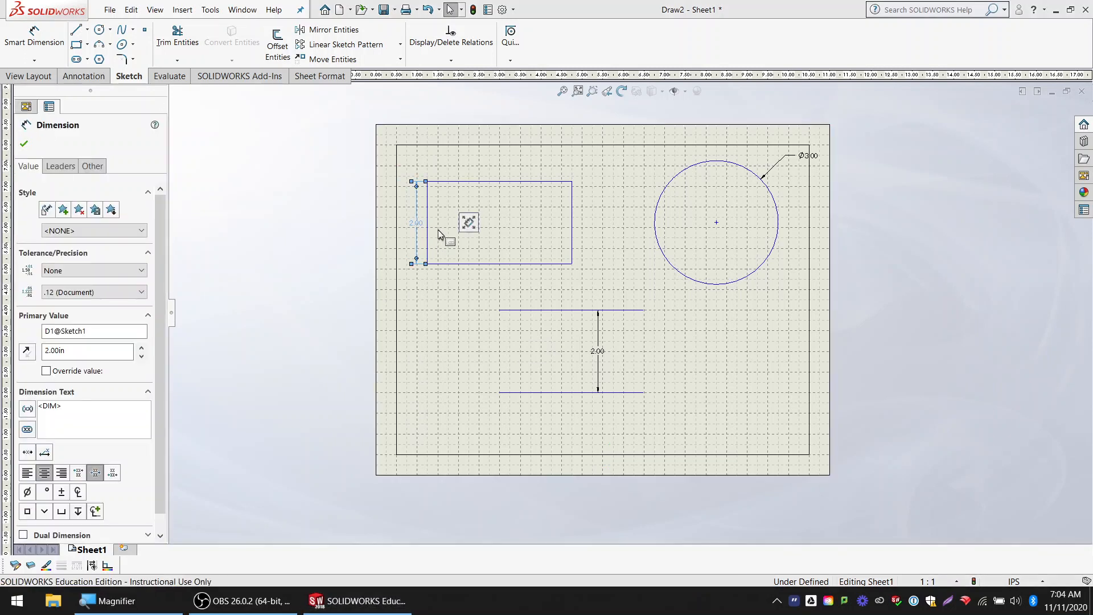
click(49, 41)
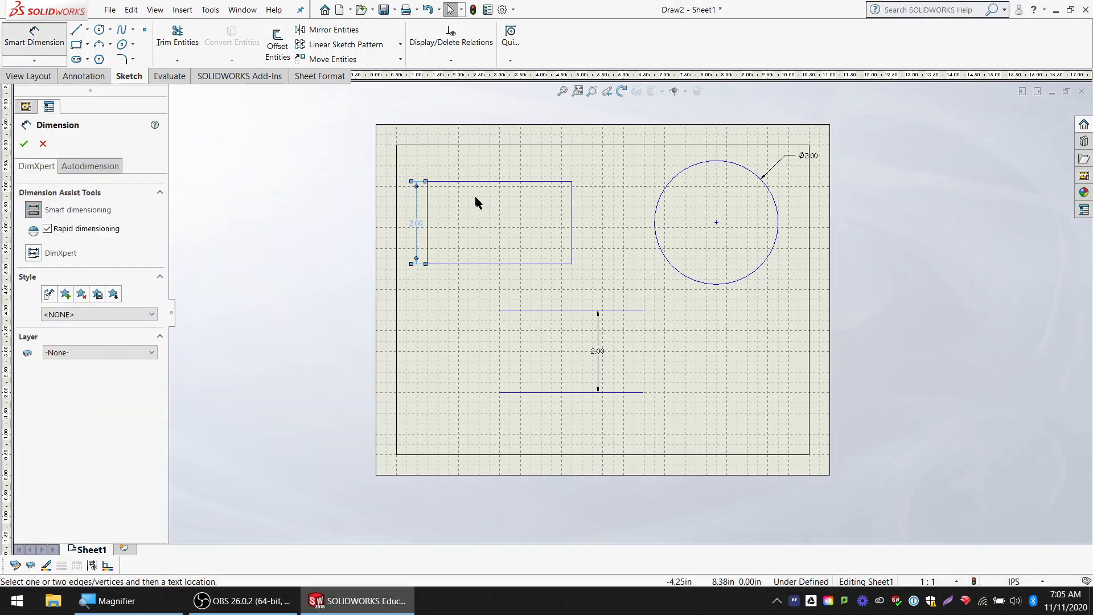
click(505, 270)
click(497, 285)
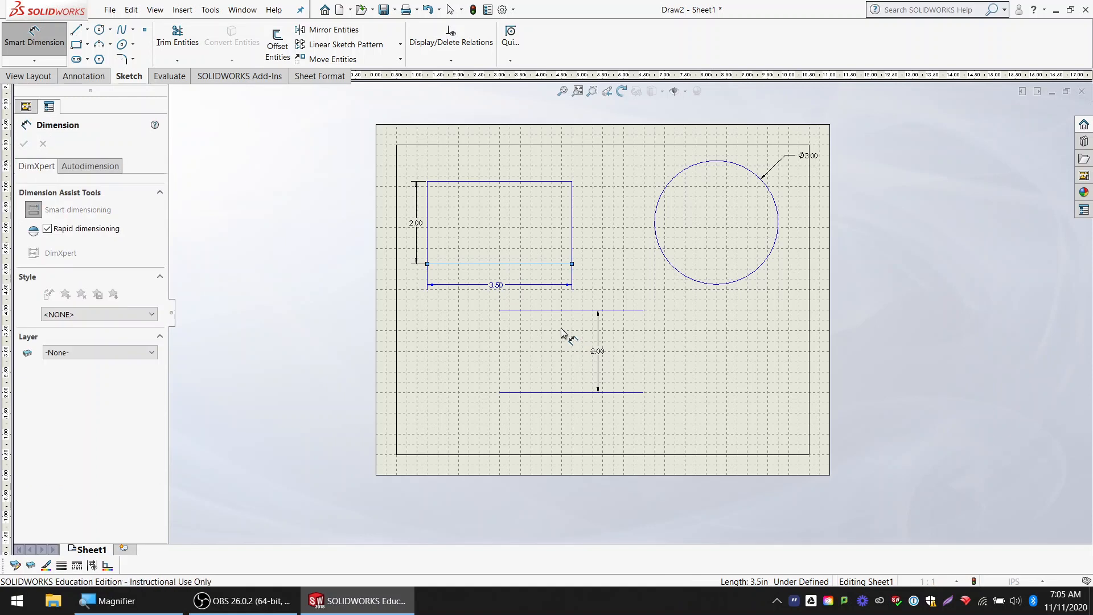
key(Return)
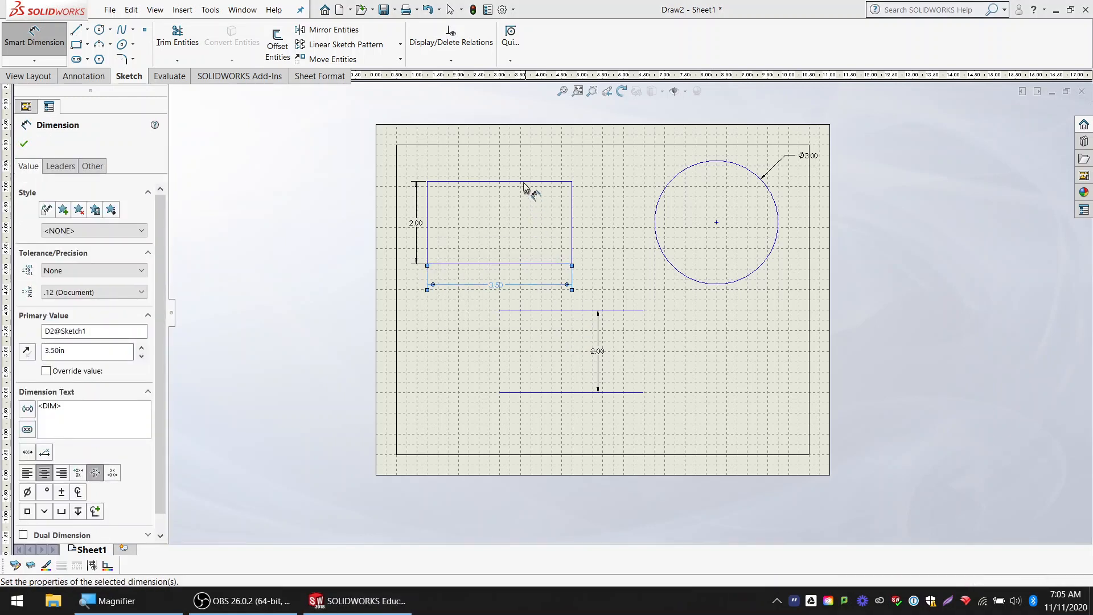
Step: Dimension the vertical distance between the inner rectangle's top side and the border's top line
click(524, 182)
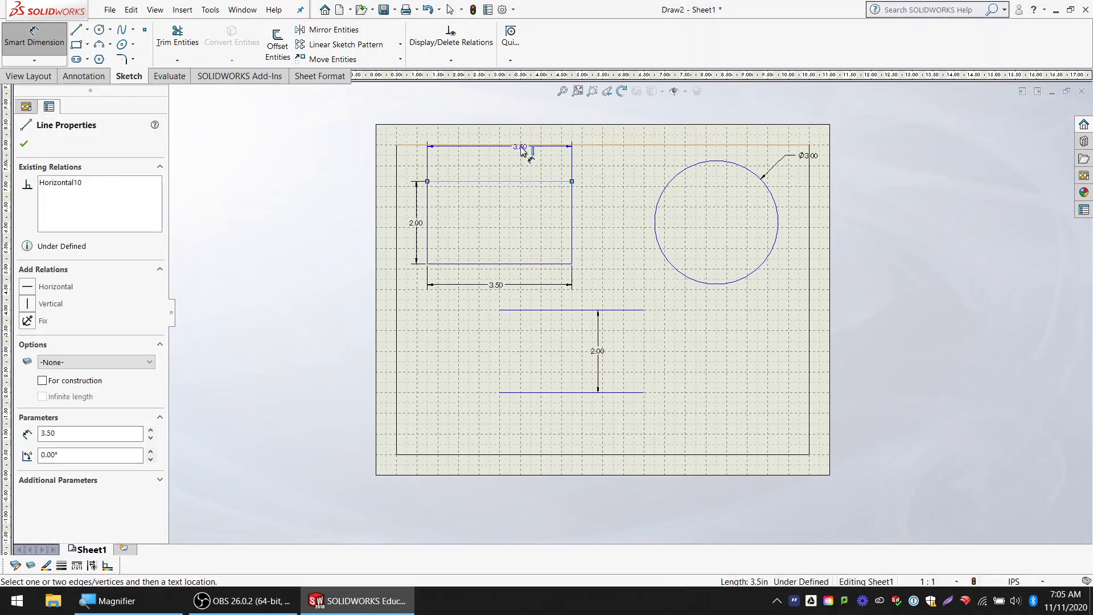
click(522, 147)
click(597, 165)
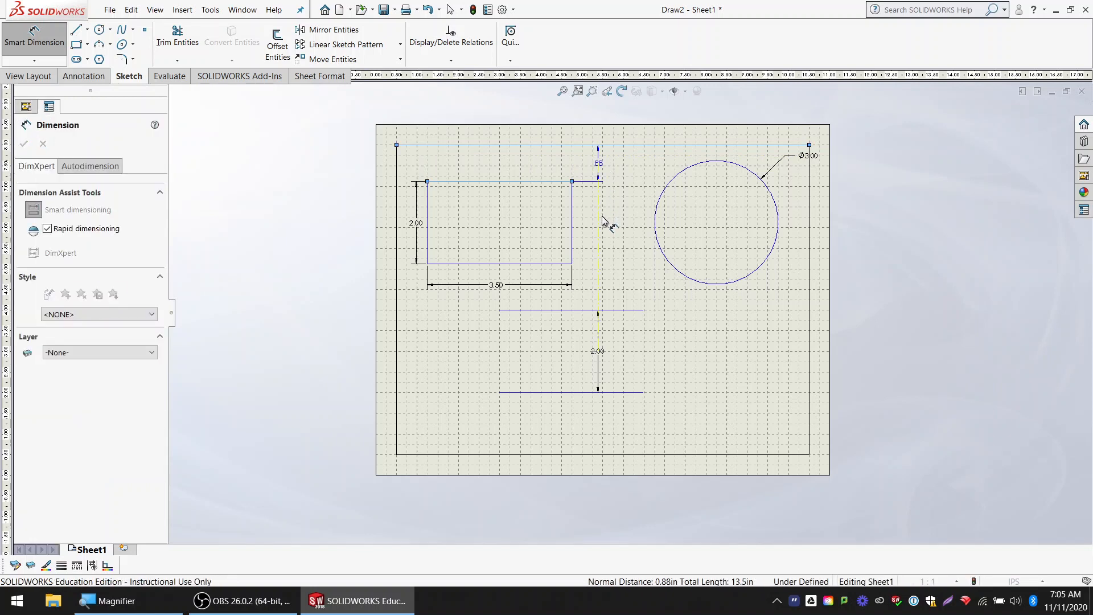
key(Return)
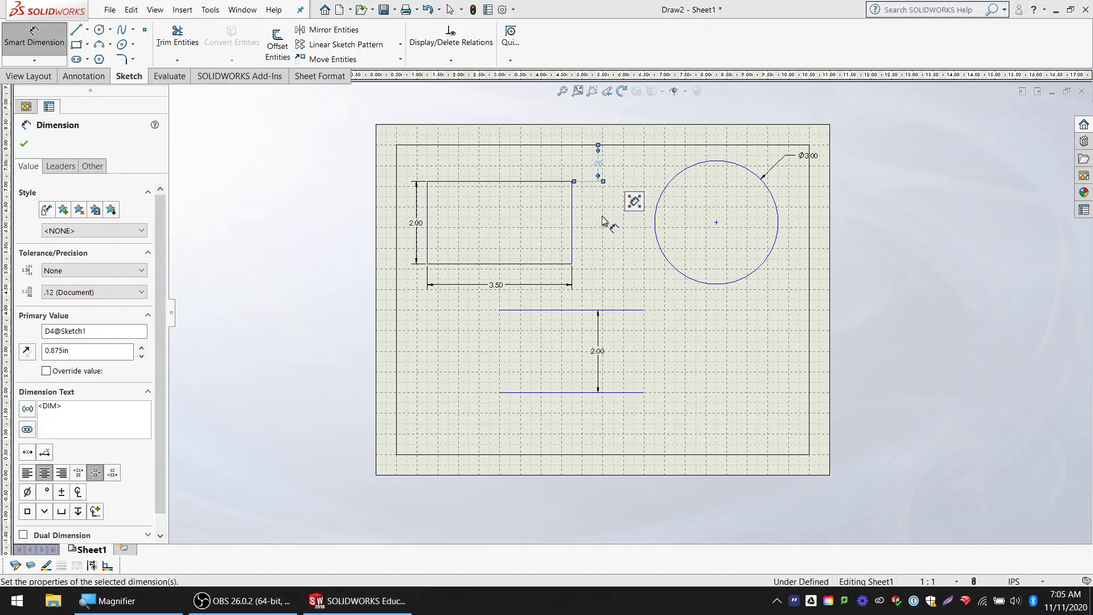
Step: Dimension the horizontal distance between the inner rectangle's left side and the border's left line, placing it below the rectangle
click(427, 251)
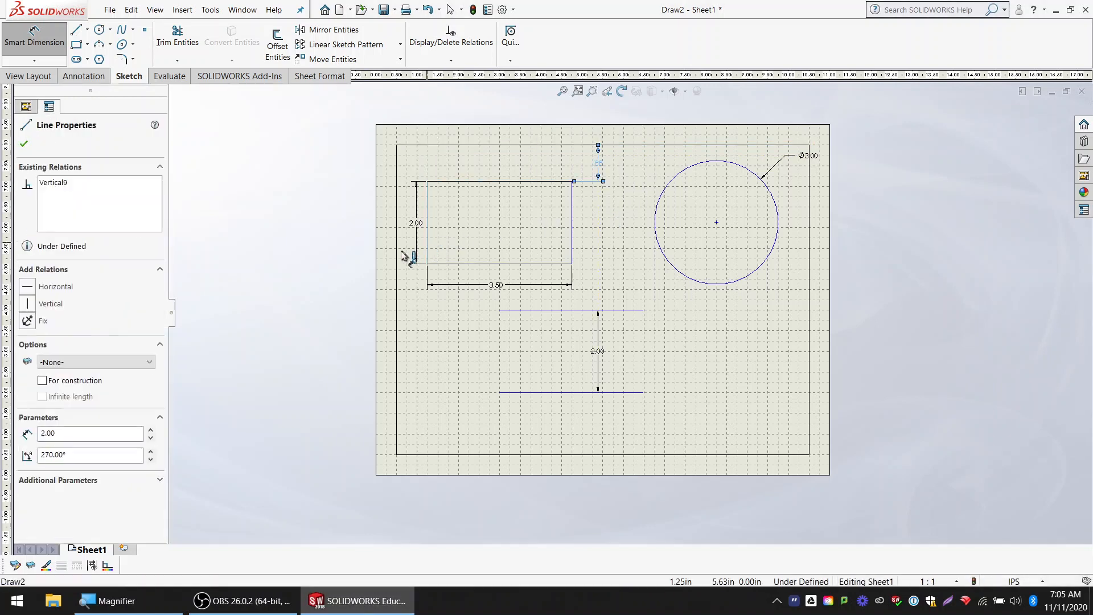
click(400, 252)
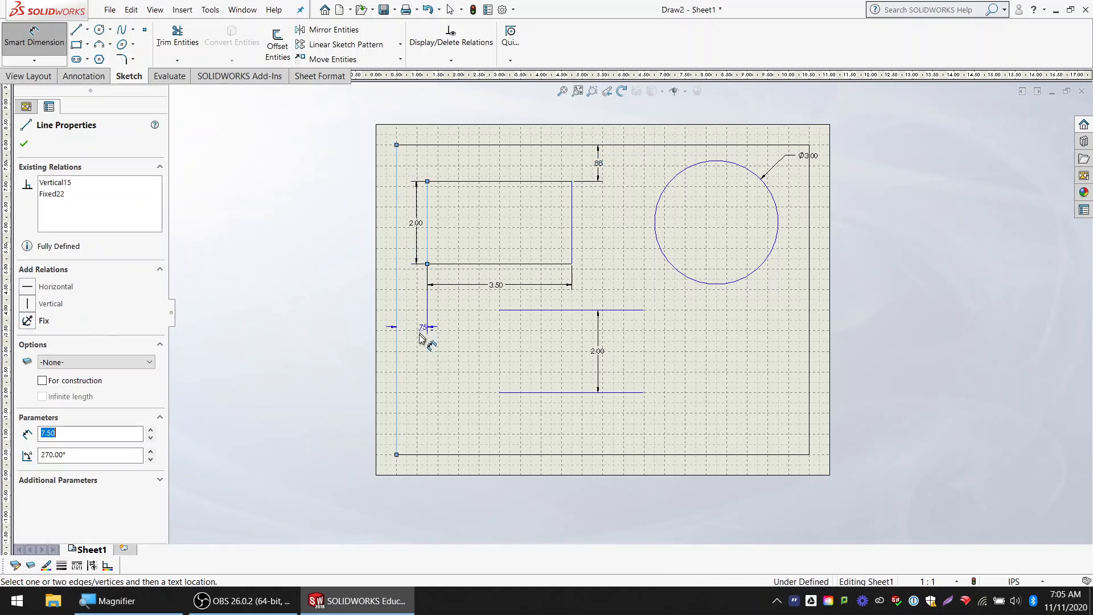
click(492, 398)
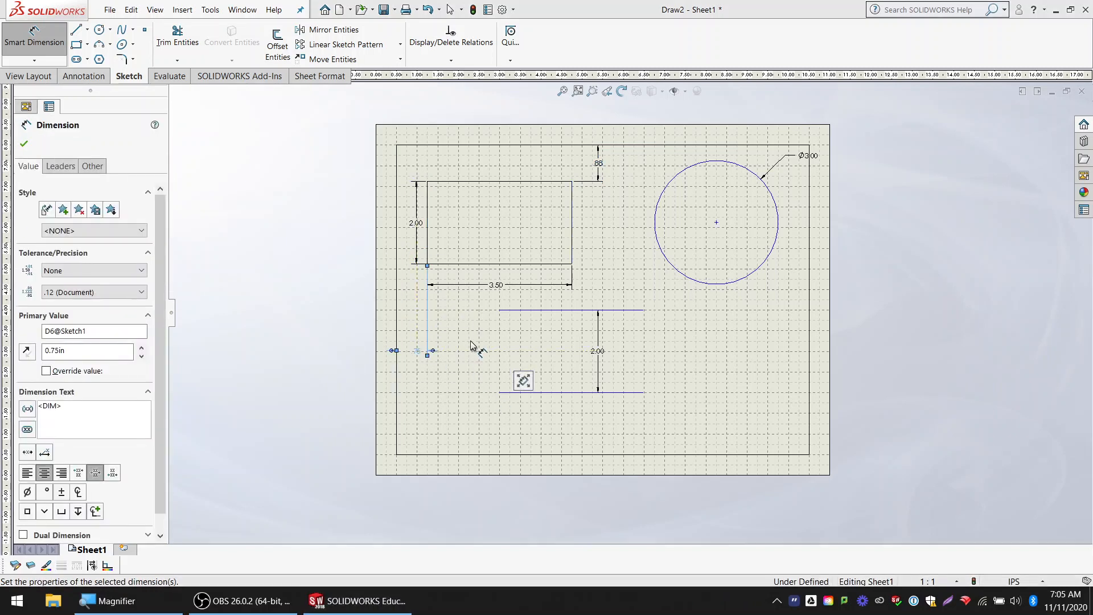
key(Escape)
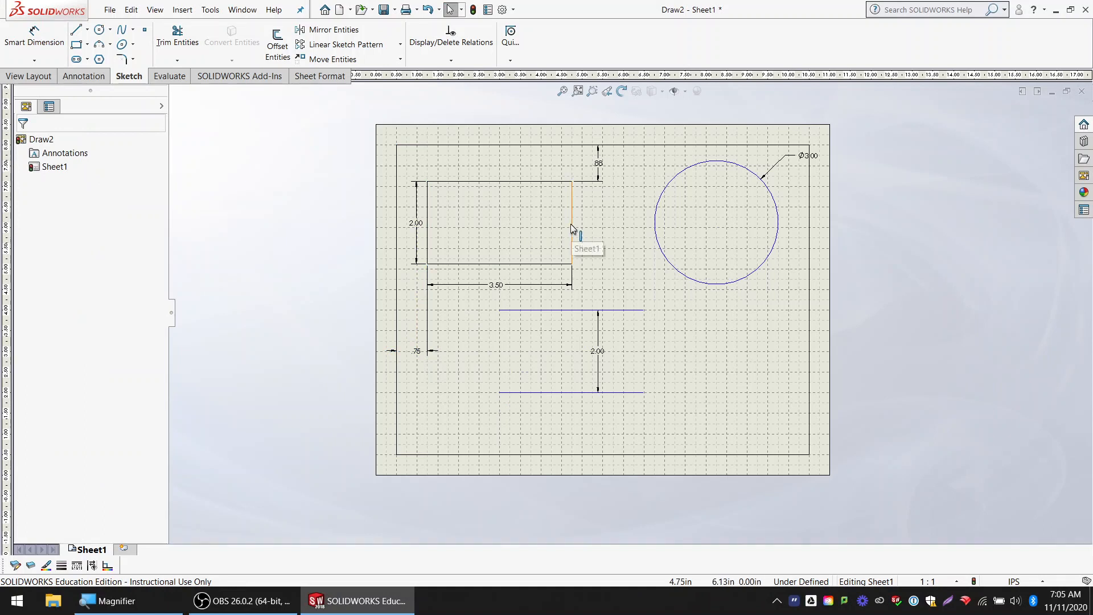
click(572, 228)
click(370, 303)
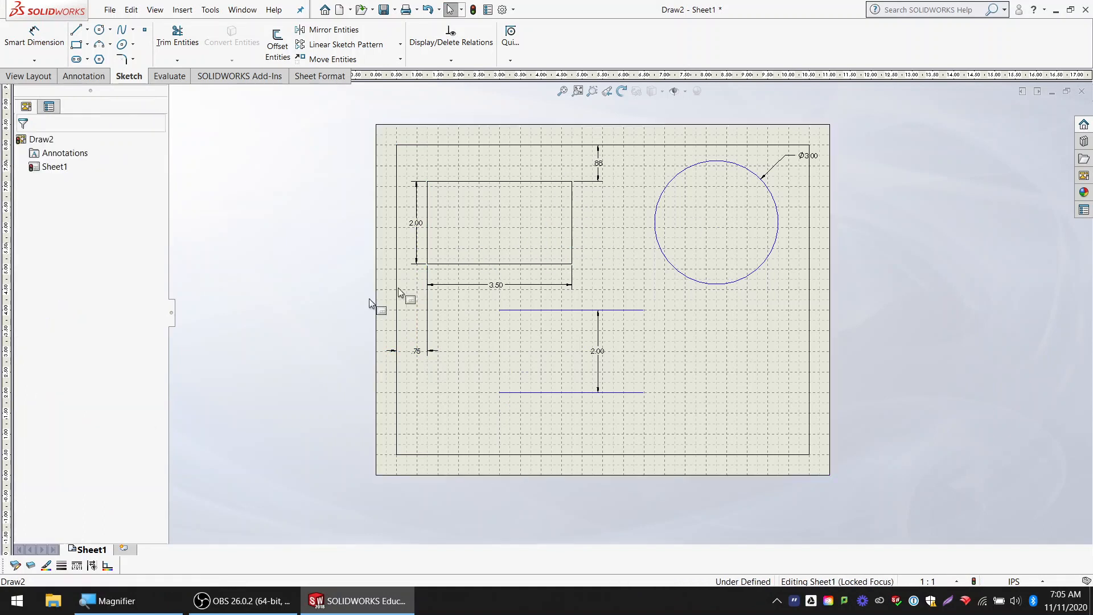